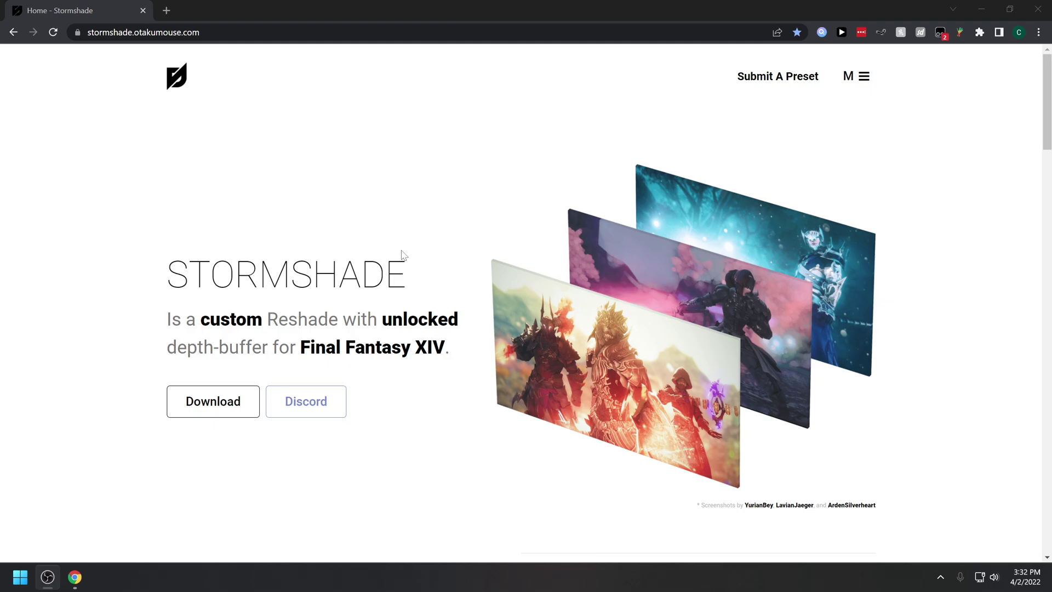
Open the navigation menu on the Stormshade site
{"action": "left_click", "coordinate": [854, 82]}
Open both DirectX runtime links from the How To Install Prerequisites section in new tabs
{"action": "left_click", "coordinate": [885, 112]}
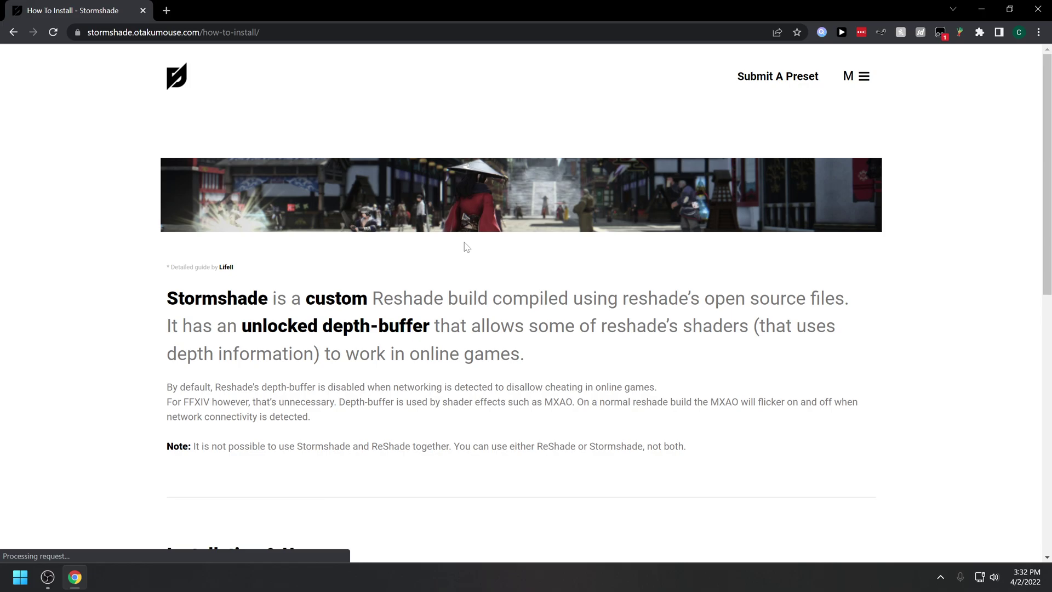
{"action": "scroll", "coordinate": [465, 246], "scroll_direction": "down", "scroll_amount": 7}
{"action": "left_click", "coordinate": [221, 219]}
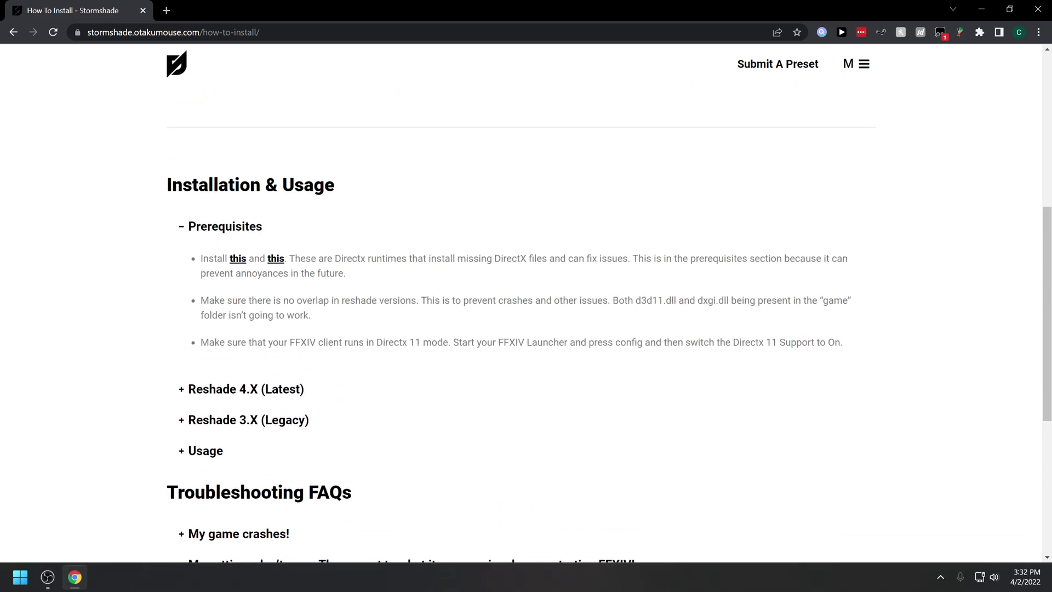
{"action": "middle_click", "coordinate": [237, 258]}
{"action": "middle_click", "coordinate": [276, 258]}
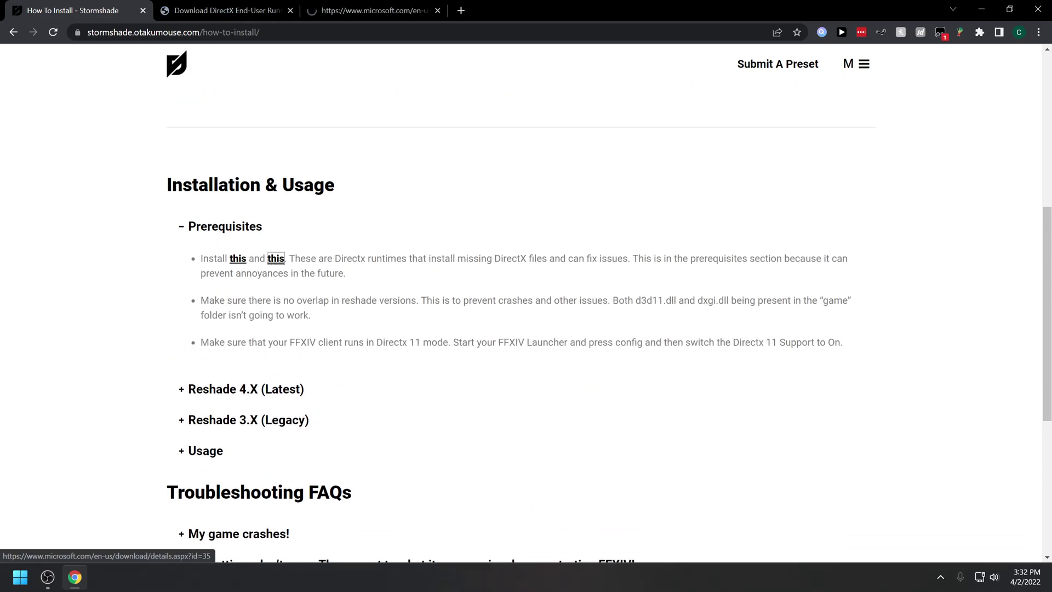
Download the DirectX End-User Runtimes (June 2010) package
{"action": "key", "text": "alt+Left"}
{"action": "key", "text": "ctrl+Tab"}
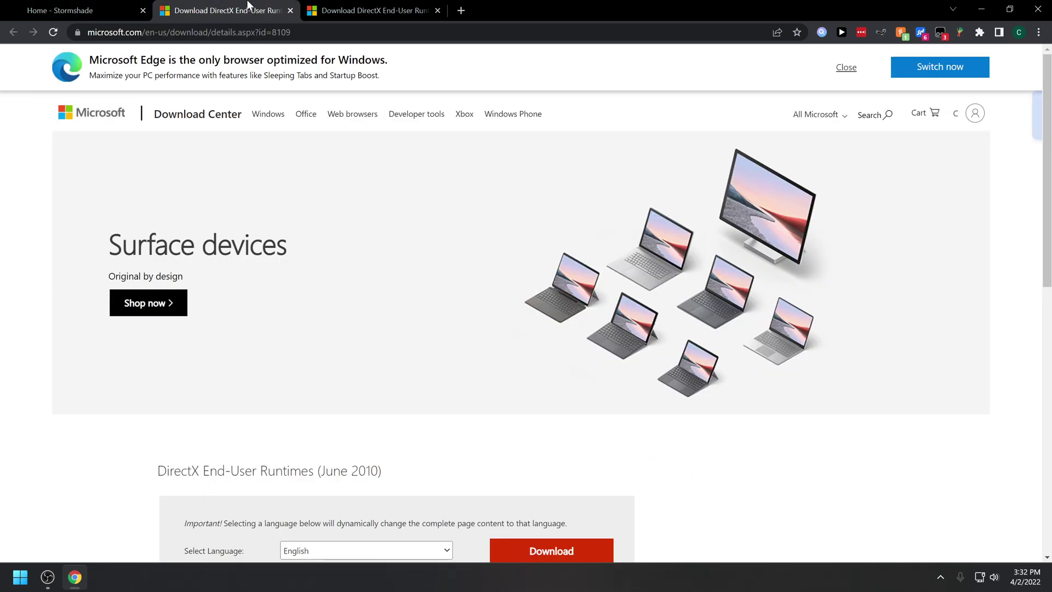
{"action": "scroll", "coordinate": [315, 207], "scroll_direction": "down", "scroll_amount": 5}
{"action": "left_click", "coordinate": [518, 311]}
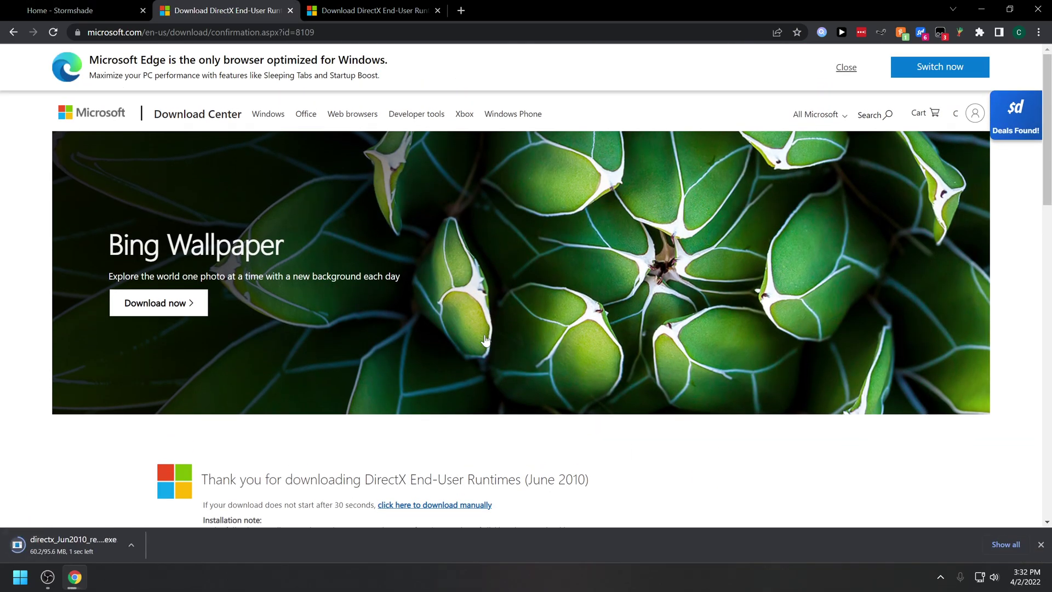
{"action": "scroll", "coordinate": [493, 332], "scroll_direction": "down", "scroll_amount": 3}
Download the DirectX web installer dxwebsetup.exe and close the Microsoft download tabs
{"action": "left_click", "coordinate": [348, 8]}
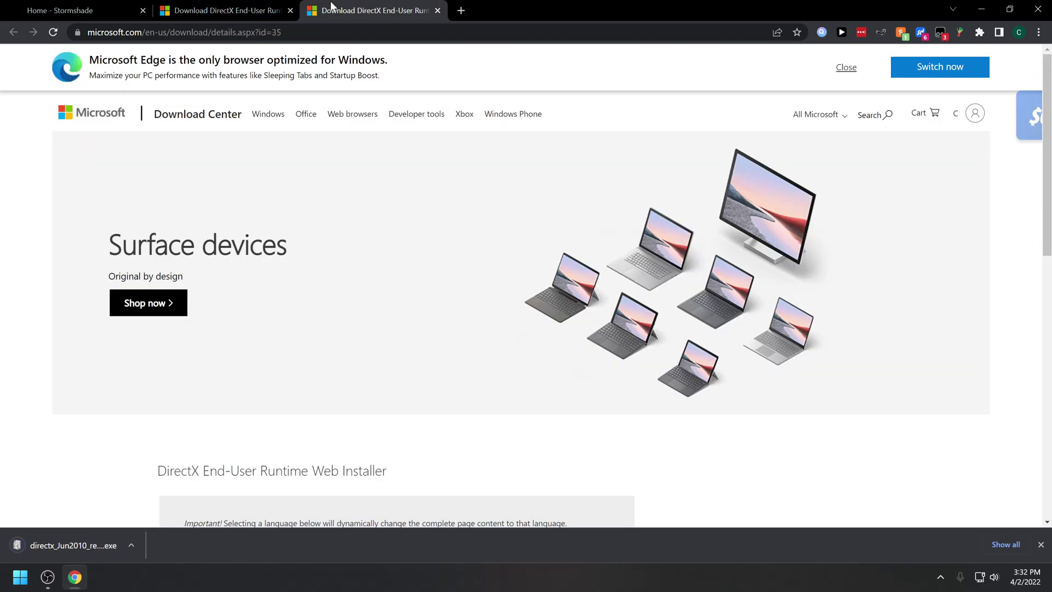
{"action": "scroll", "coordinate": [345, 245], "scroll_direction": "down", "scroll_amount": 5}
{"action": "scroll", "coordinate": [364, 251], "scroll_direction": "down", "scroll_amount": 4}
{"action": "scroll", "coordinate": [375, 251], "scroll_direction": "up", "scroll_amount": 4}
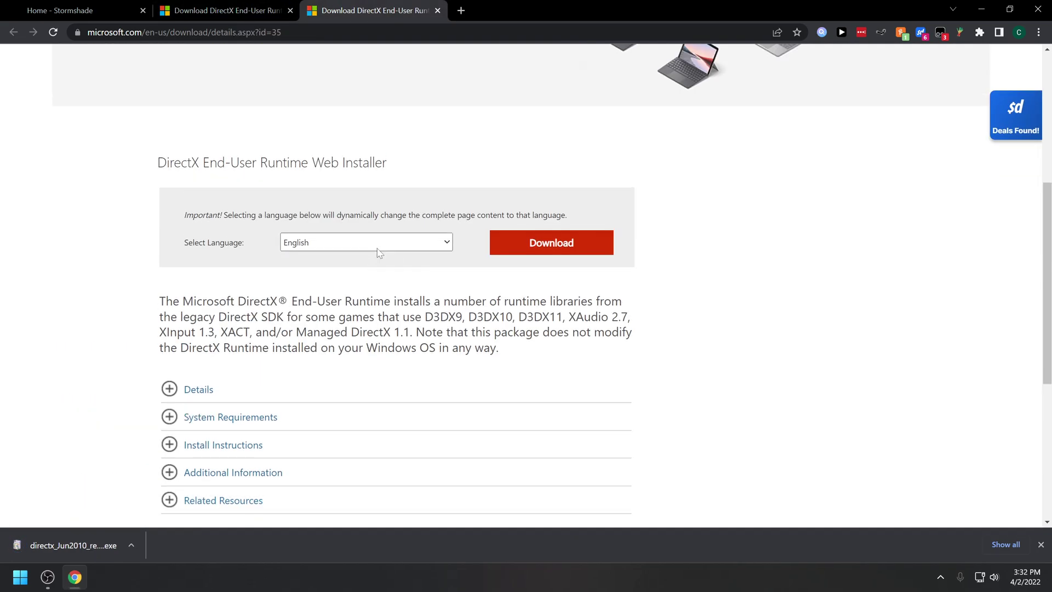
{"action": "left_click", "coordinate": [540, 247]}
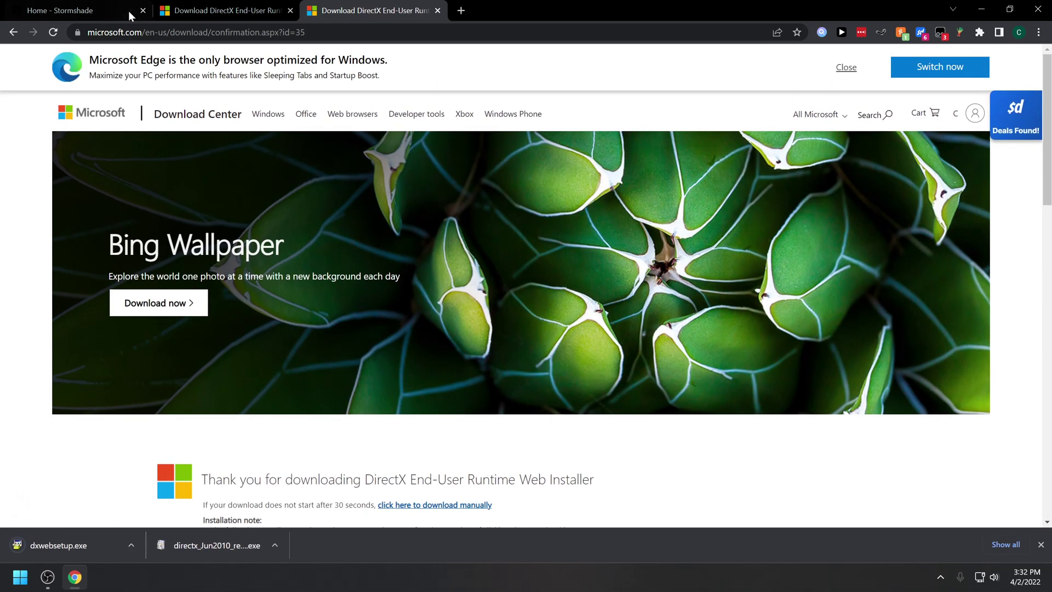
{"action": "left_click", "coordinate": [128, 11]}
{"action": "left_click", "coordinate": [289, 10]}
{"action": "left_click", "coordinate": [290, 10]}
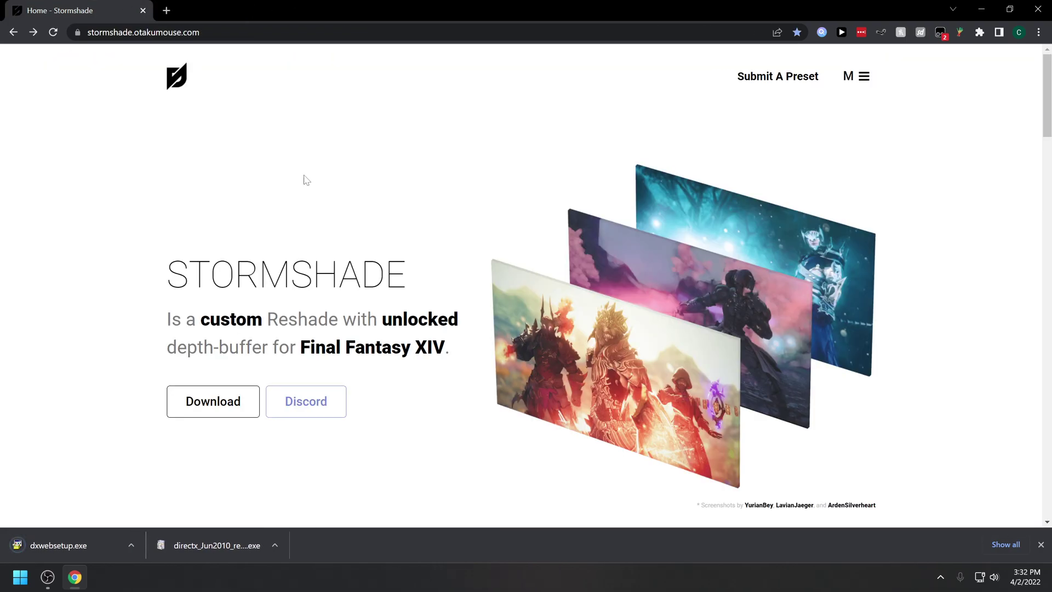
Run directx_Jun2010_redist.exe from Downloads as administrator and accept its license
{"action": "left_click", "coordinate": [275, 545]}
{"action": "left_click", "coordinate": [312, 500]}
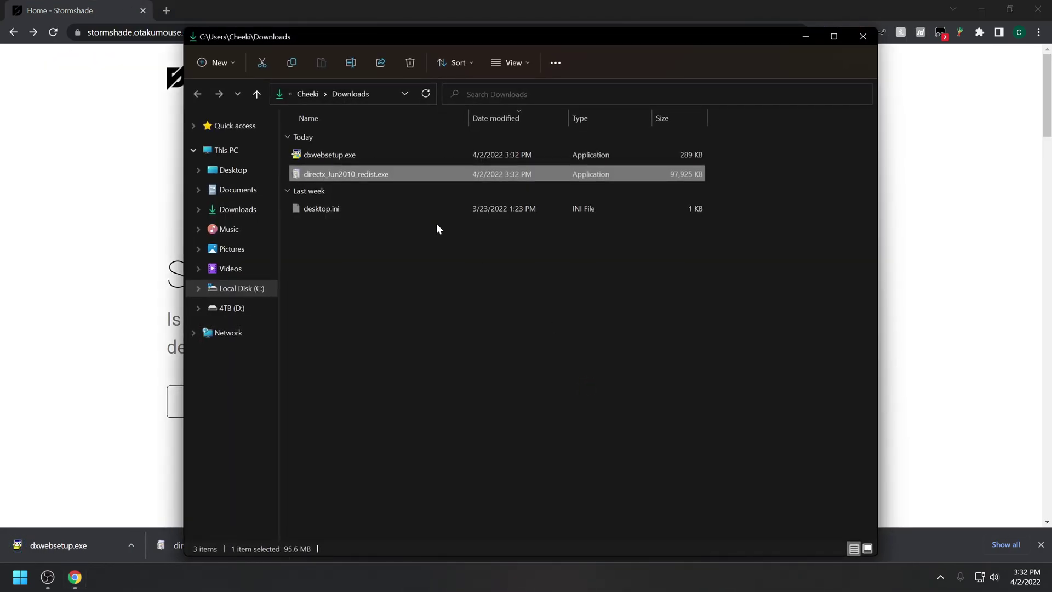
{"action": "right_click", "coordinate": [375, 169]}
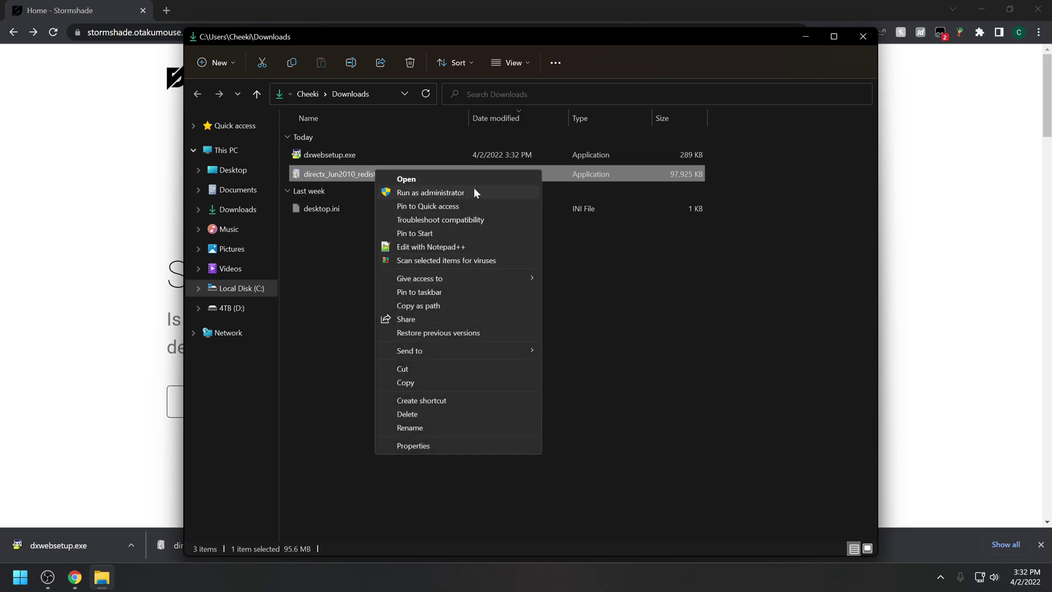
{"action": "left_click", "coordinate": [426, 193]}
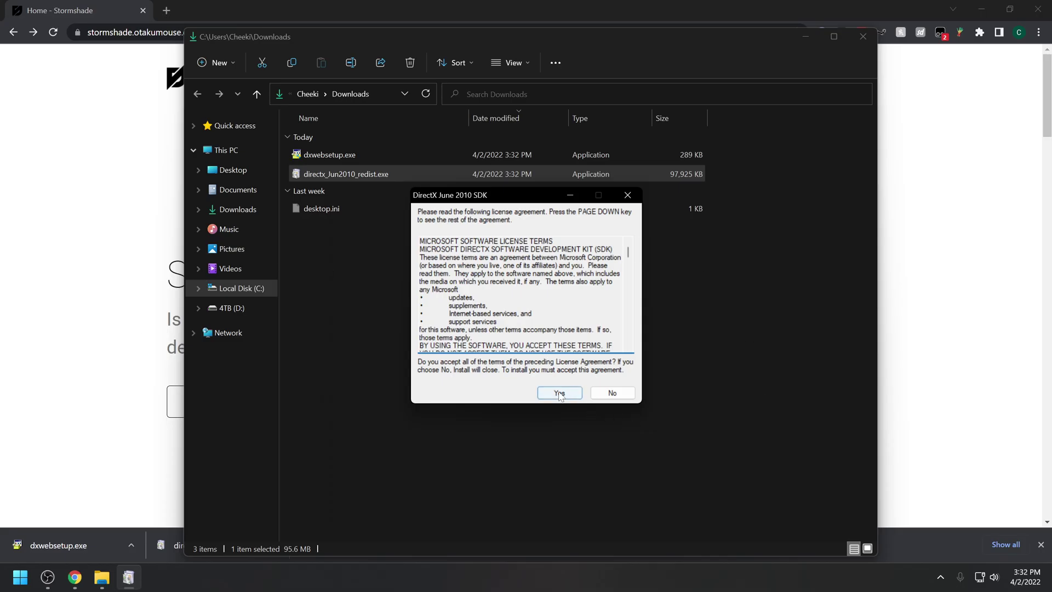
{"action": "left_click", "coordinate": [562, 399]}
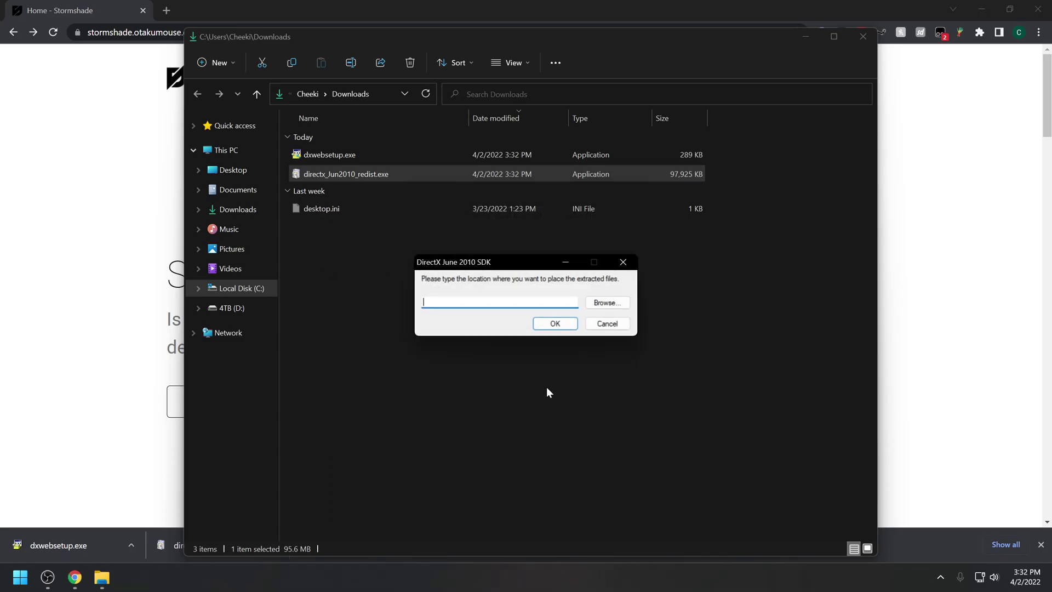
Choose C:\Windows\System32 as the extraction folder
{"action": "left_click", "coordinate": [601, 301]}
{"action": "scroll", "coordinate": [498, 331], "scroll_direction": "up", "scroll_amount": 15}
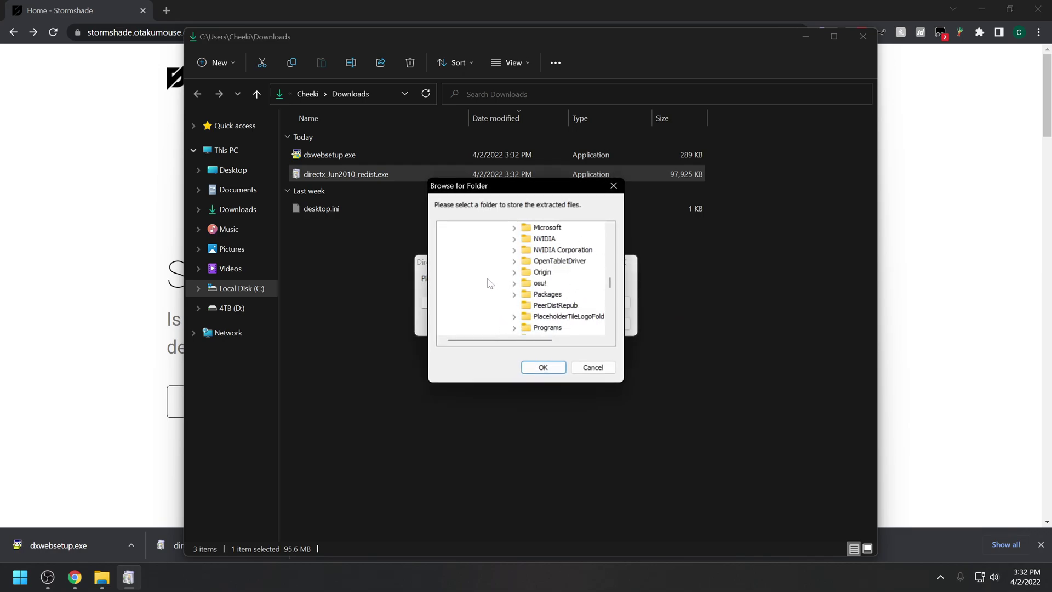
{"action": "scroll", "coordinate": [487, 282], "scroll_direction": "up", "scroll_amount": 5}
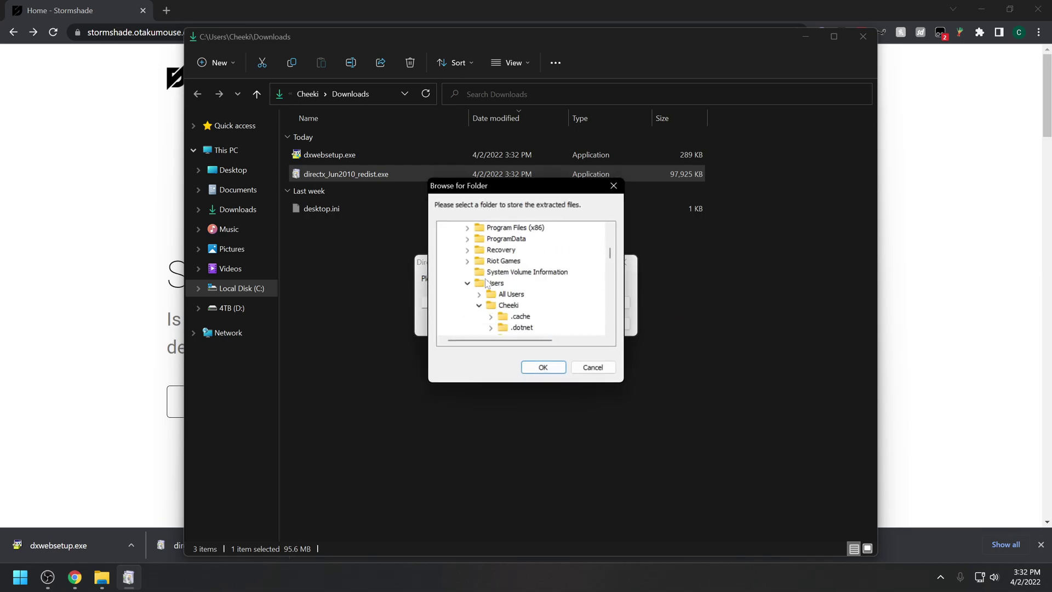
{"action": "scroll", "coordinate": [487, 283], "scroll_direction": "up", "scroll_amount": 6}
{"action": "scroll", "coordinate": [487, 283], "scroll_direction": "down", "scroll_amount": 1}
{"action": "left_click", "coordinate": [482, 229]}
{"action": "scroll", "coordinate": [480, 312], "scroll_direction": "down", "scroll_amount": 5}
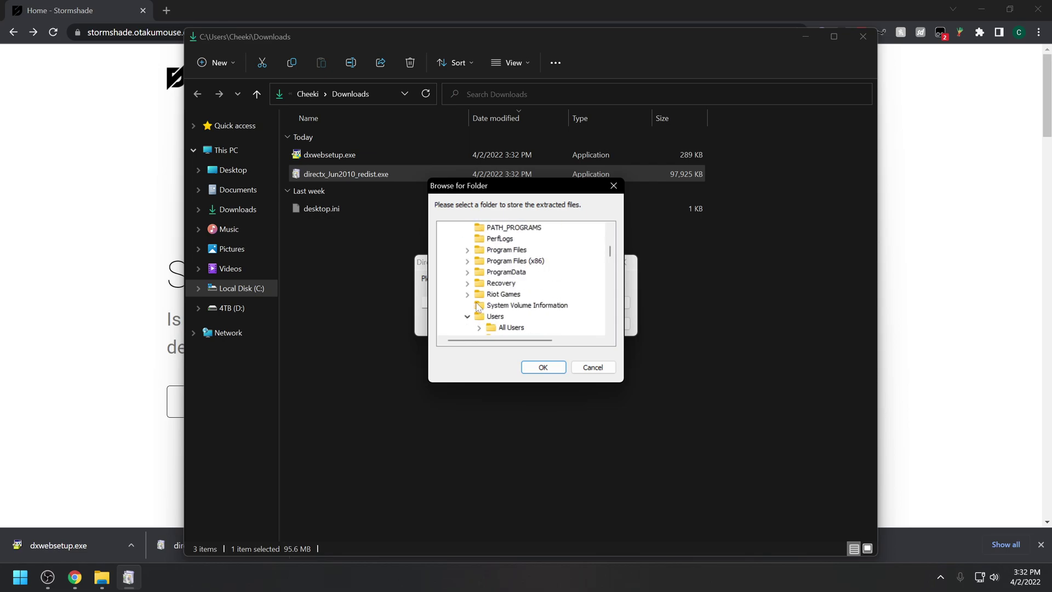
{"action": "left_click", "coordinate": [467, 316]}
{"action": "scroll", "coordinate": [503, 310], "scroll_direction": "down", "scroll_amount": 10}
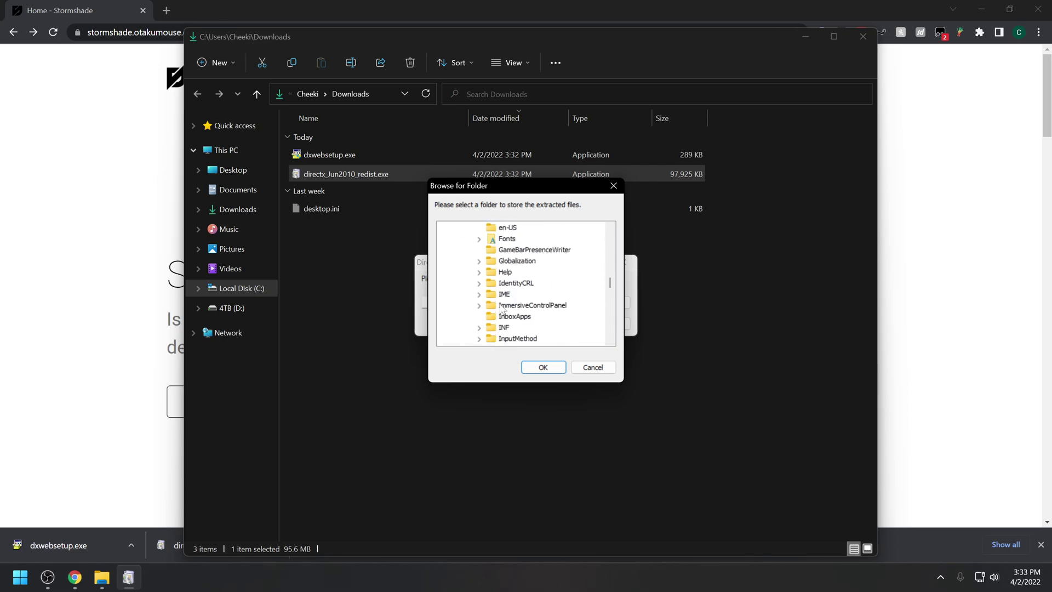
{"action": "scroll", "coordinate": [504, 309], "scroll_direction": "down", "scroll_amount": 6}
{"action": "scroll", "coordinate": [510, 309], "scroll_direction": "down", "scroll_amount": 2}
{"action": "left_click", "coordinate": [512, 299]}
Extract into System32 overwriting all existing files, then launch dxwebsetup.exe
{"action": "left_click", "coordinate": [543, 366]}
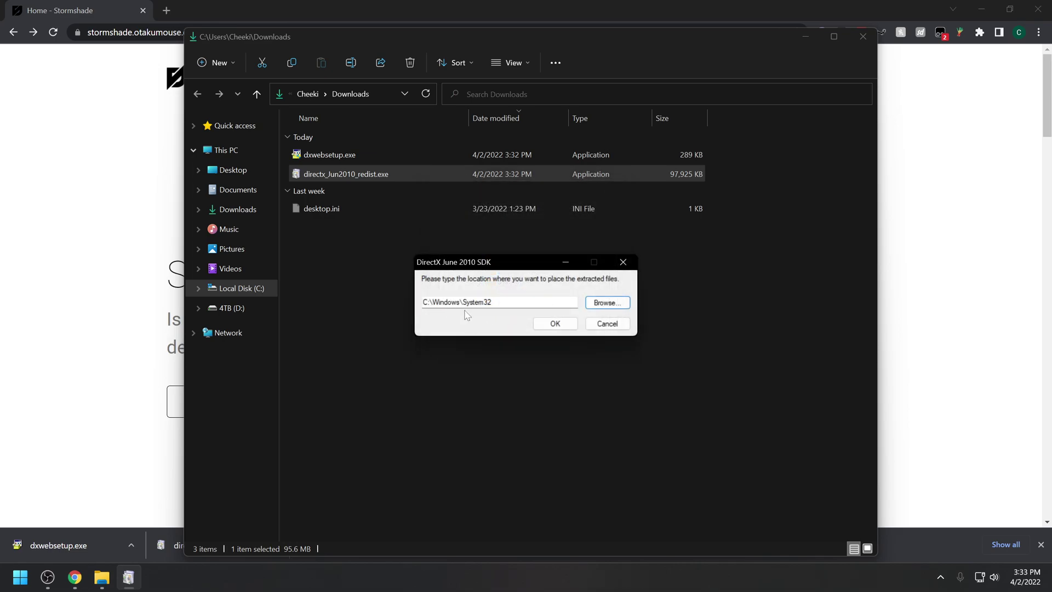
{"action": "left_click", "coordinate": [553, 326]}
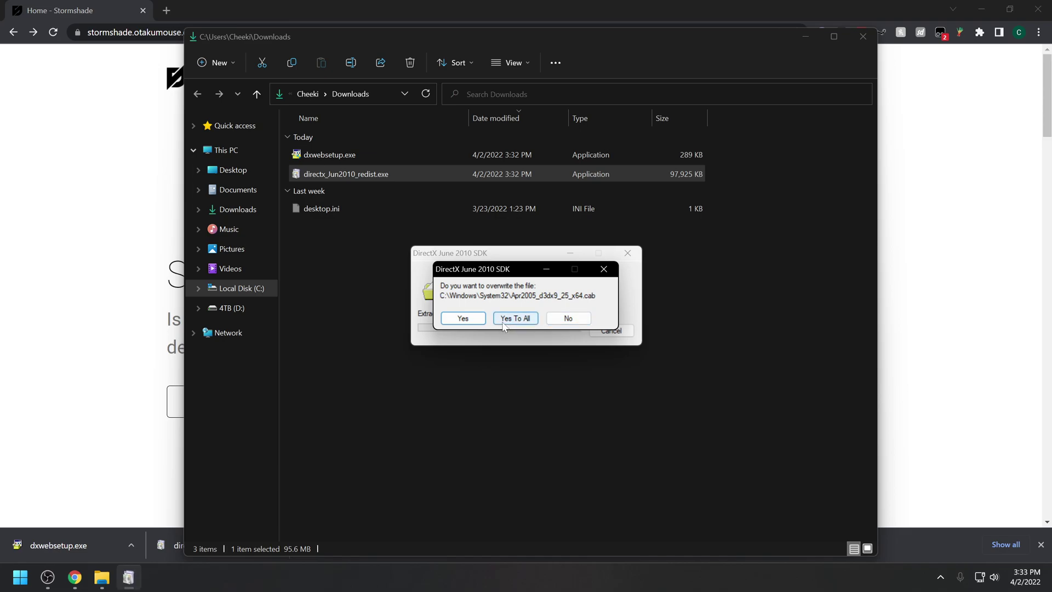
{"action": "left_click", "coordinate": [515, 318]}
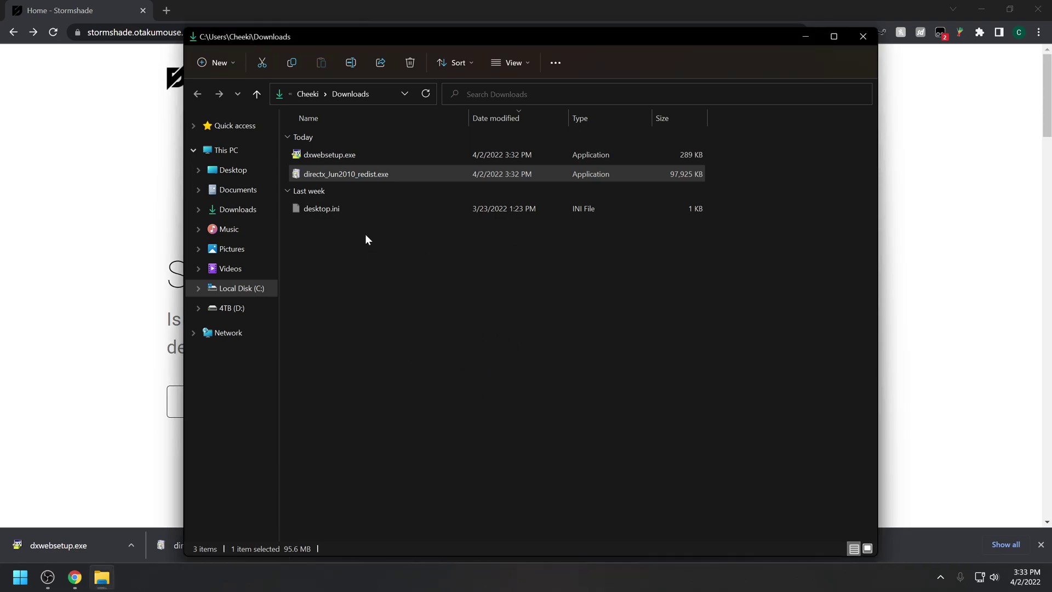
{"action": "double_click", "coordinate": [345, 159]}
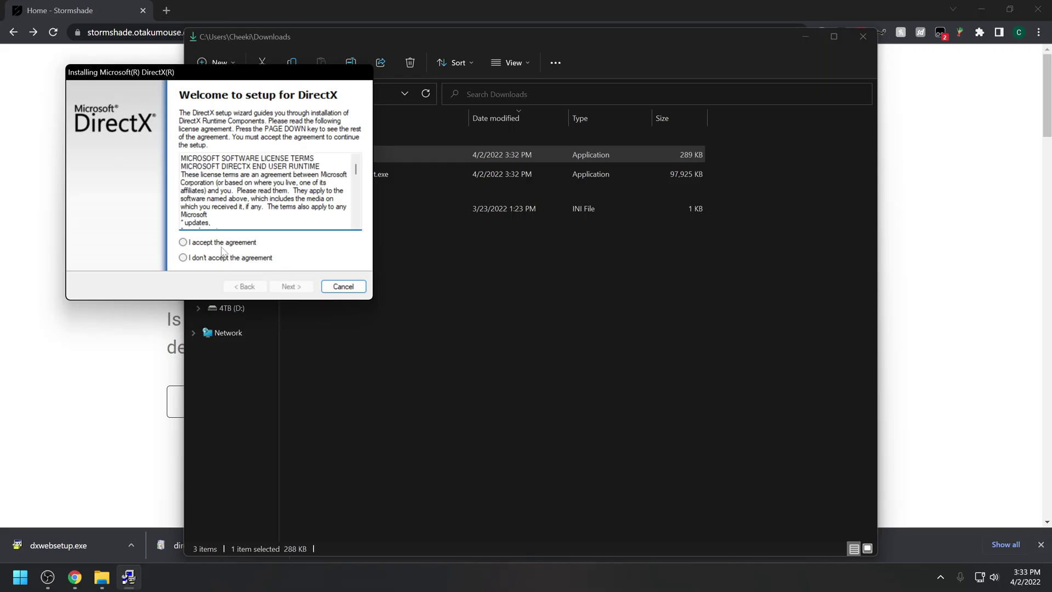
Accept the DirectX license, decline the Bing Bar, and finish the web installer setup
{"action": "left_click", "coordinate": [213, 243]}
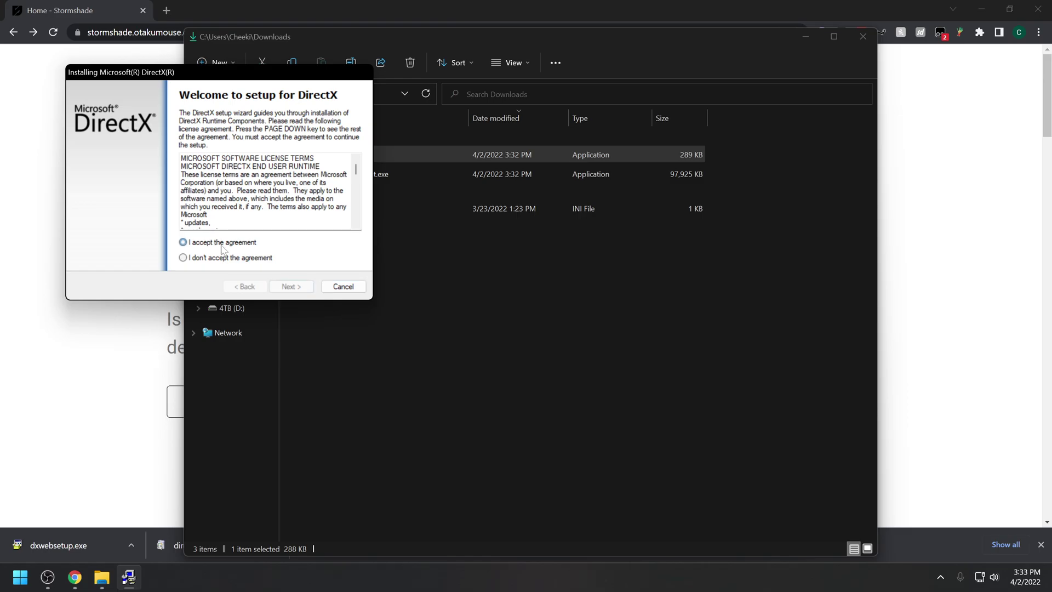
{"action": "left_click", "coordinate": [286, 292]}
{"action": "left_click", "coordinate": [193, 201]}
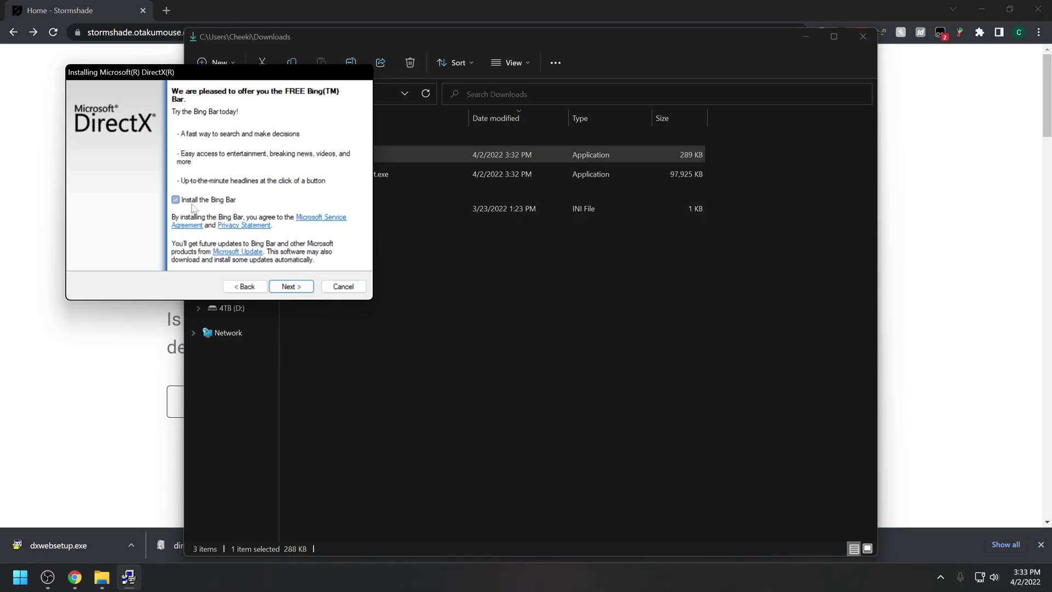
{"action": "left_click", "coordinate": [293, 287]}
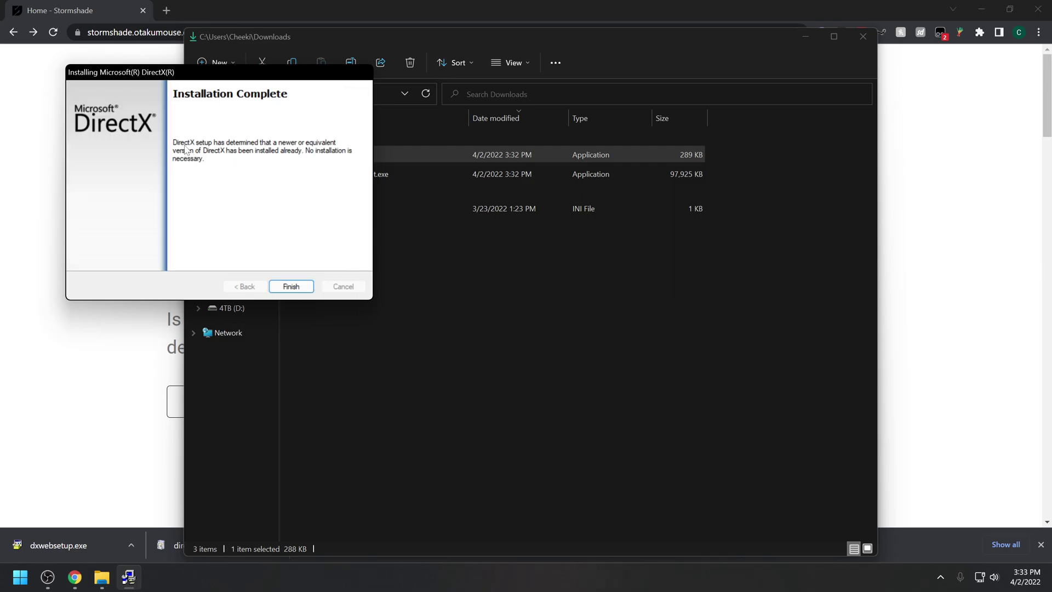
{"action": "left_click_drag", "start_coordinate": [200, 74], "coordinate": [436, 123]}
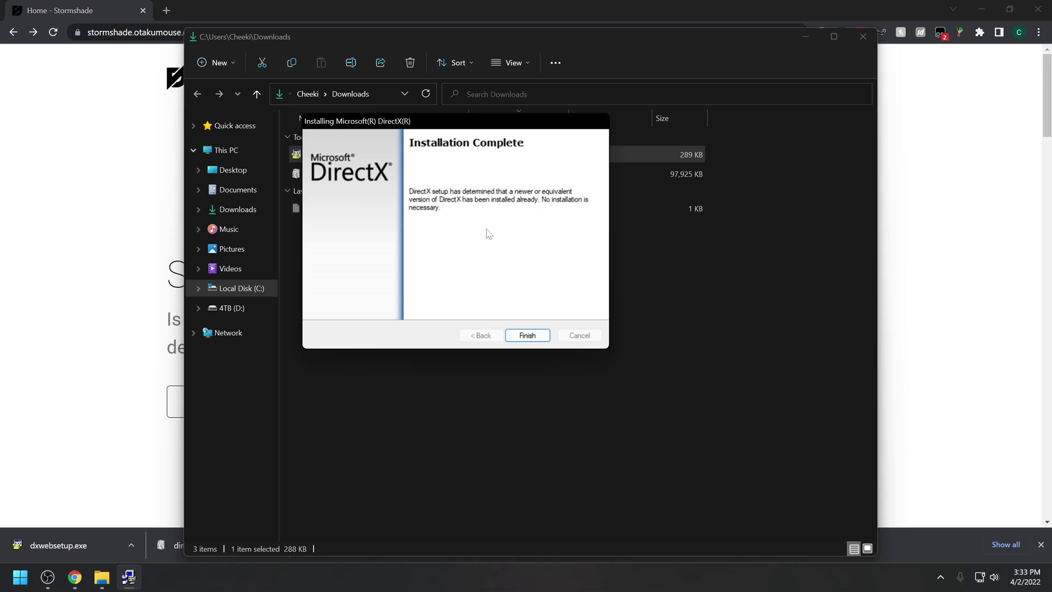
{"action": "left_click", "coordinate": [527, 336]}
{"action": "left_click", "coordinate": [158, 190]}
Download the Stormshade GitHub repository as stormshade-master.zip
{"action": "scroll", "coordinate": [455, 236], "scroll_direction": "down", "scroll_amount": 1}
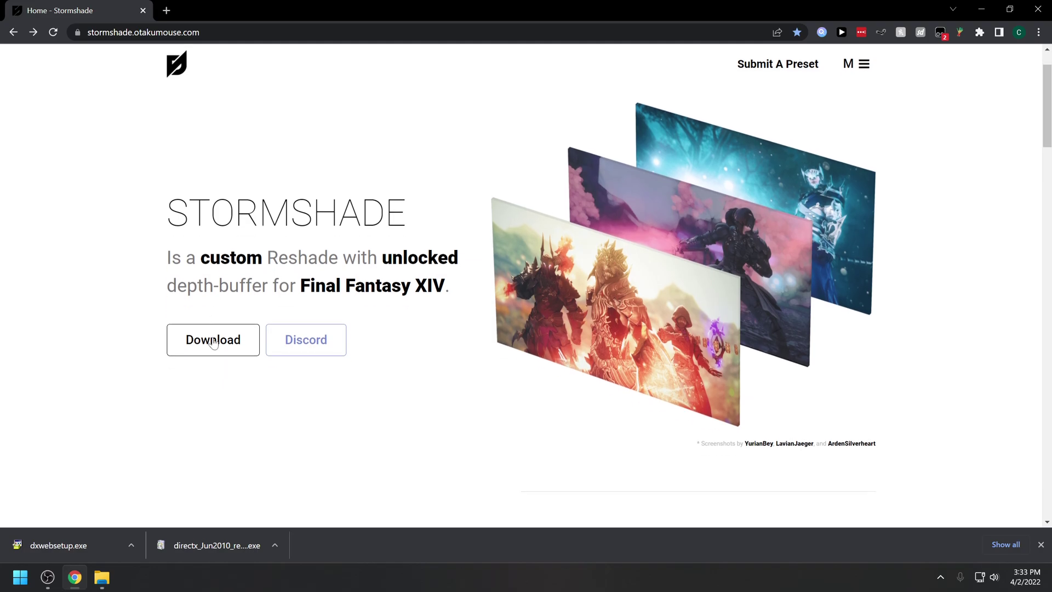
{"action": "left_click", "coordinate": [214, 339]}
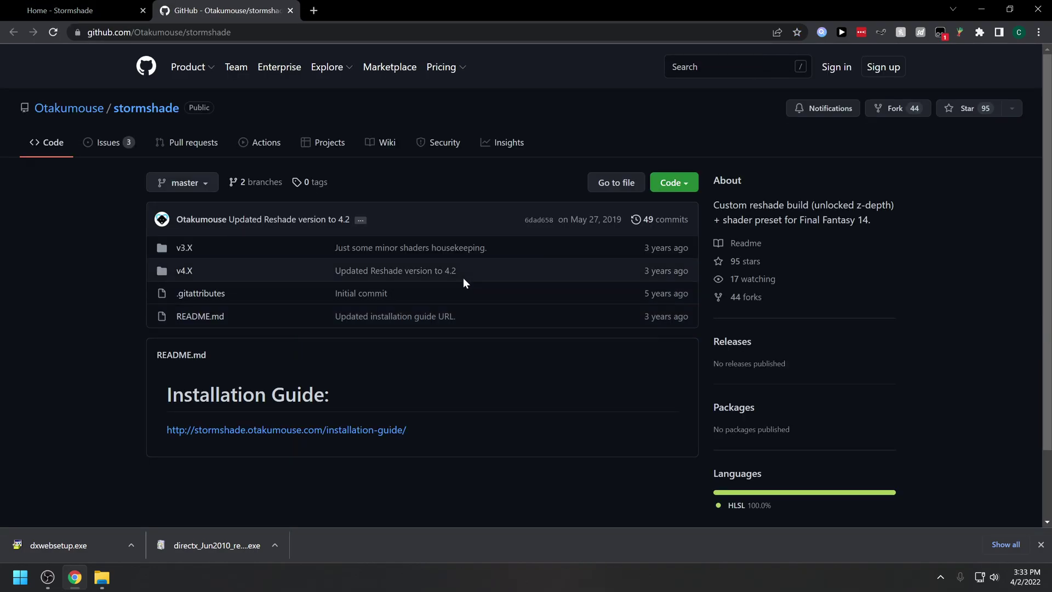
{"action": "left_click", "coordinate": [694, 193]}
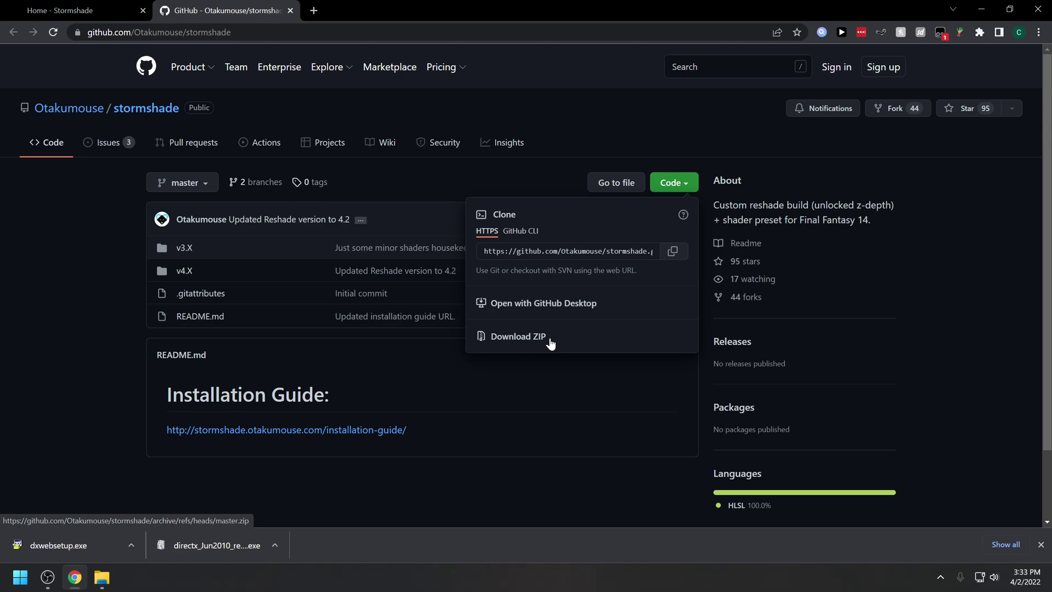
{"action": "left_click", "coordinate": [550, 343]}
Extract stormshade-master.zip into a stormshade-master folder in Downloads
{"action": "left_click", "coordinate": [105, 581]}
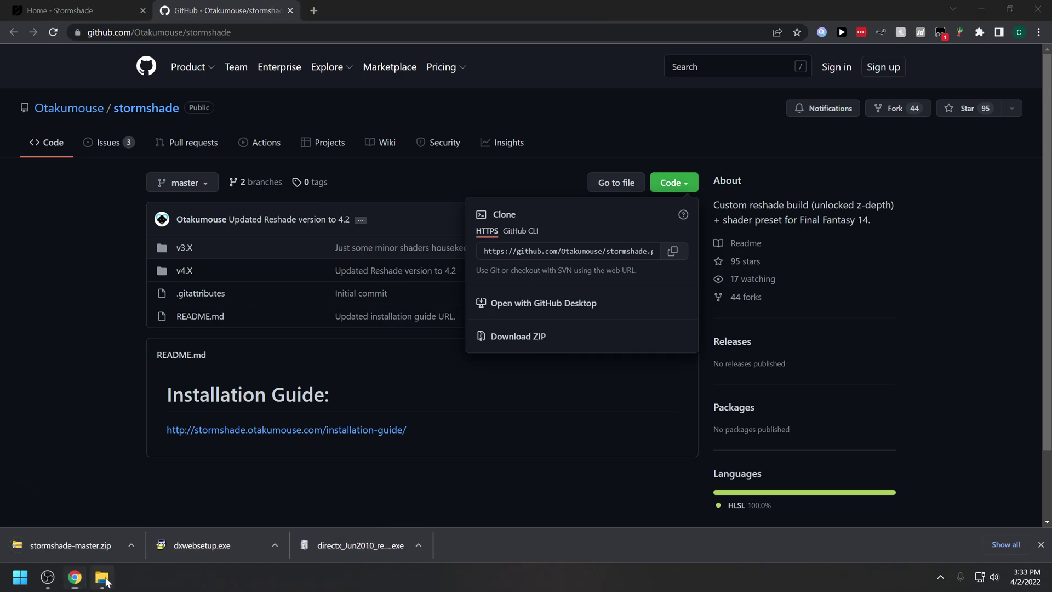
{"action": "left_click", "coordinate": [340, 156]}
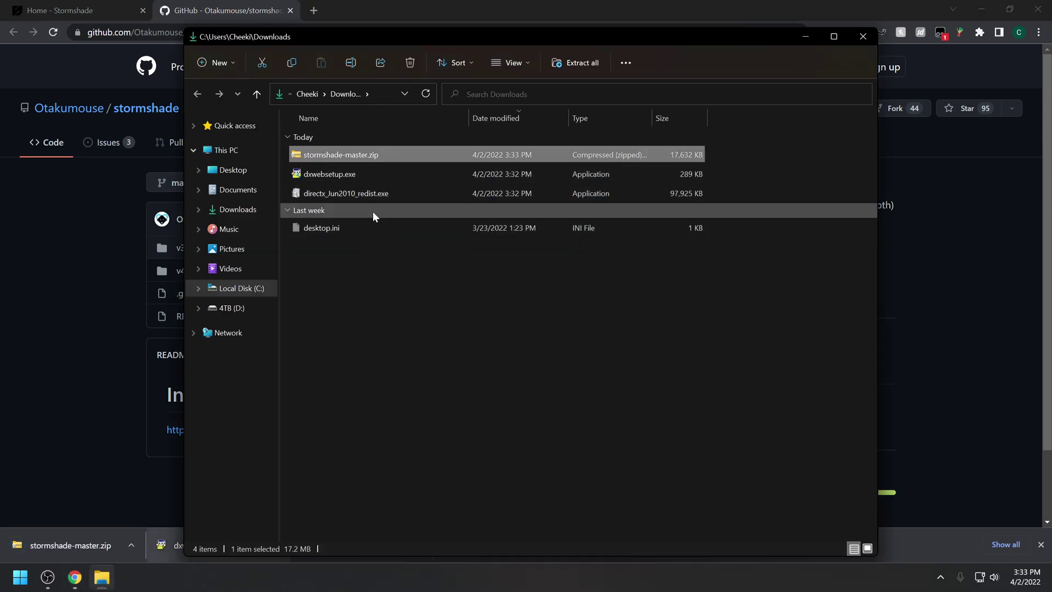
{"action": "right_click", "coordinate": [354, 156]}
{"action": "left_click", "coordinate": [386, 214]}
{"action": "left_click", "coordinate": [629, 418]}
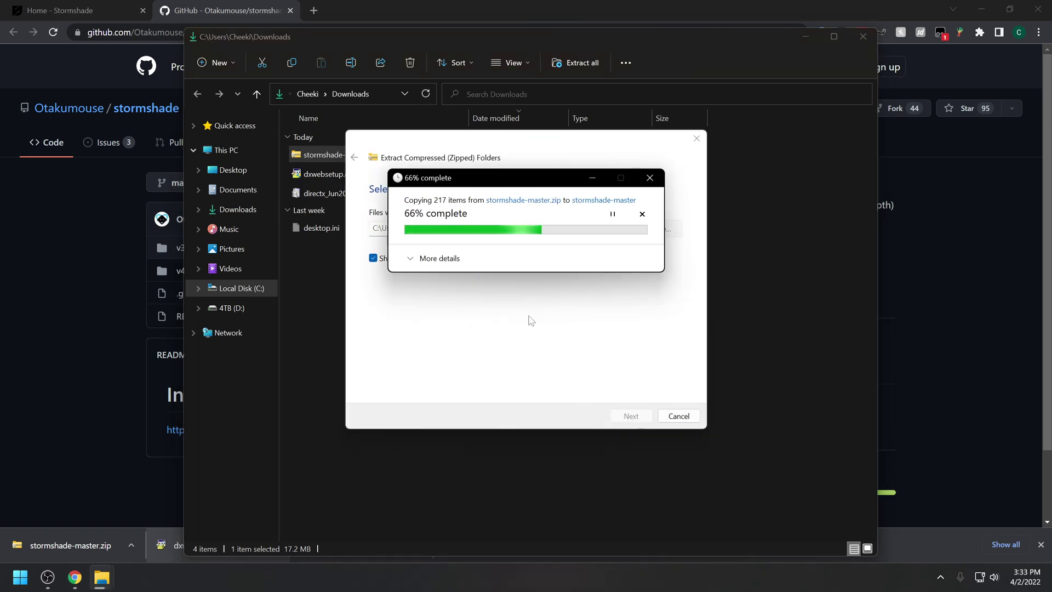
{"action": "left_click_drag", "start_coordinate": [765, 16], "coordinate": [771, 142]}
{"action": "left_click", "coordinate": [872, 36]}
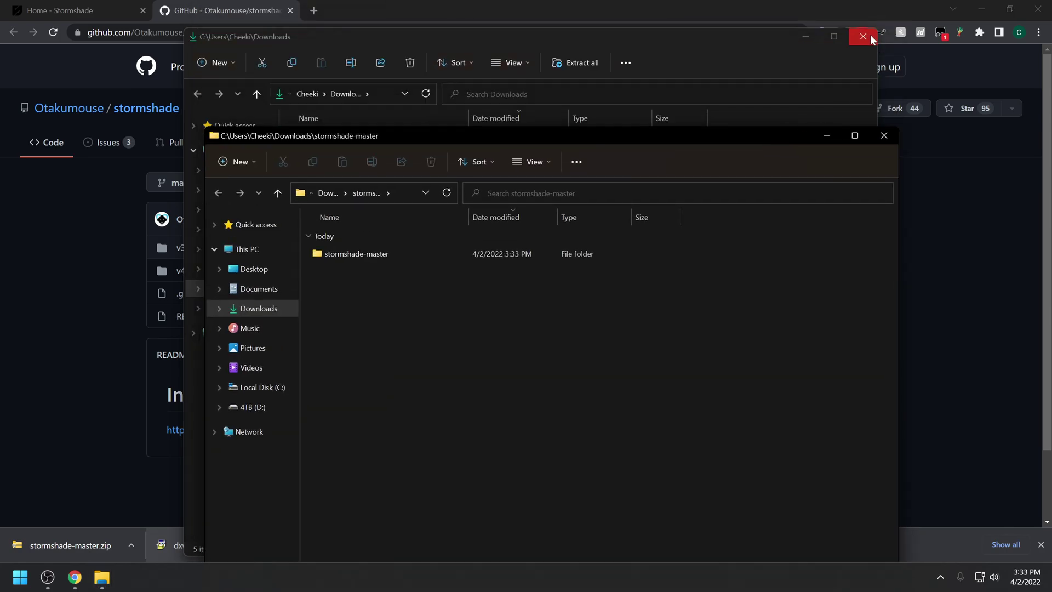
Open stormshade-master\v4.X and select its three items
{"action": "double_click", "coordinate": [374, 258]}
{"action": "left_click_drag", "start_coordinate": [488, 142], "coordinate": [480, 73]}
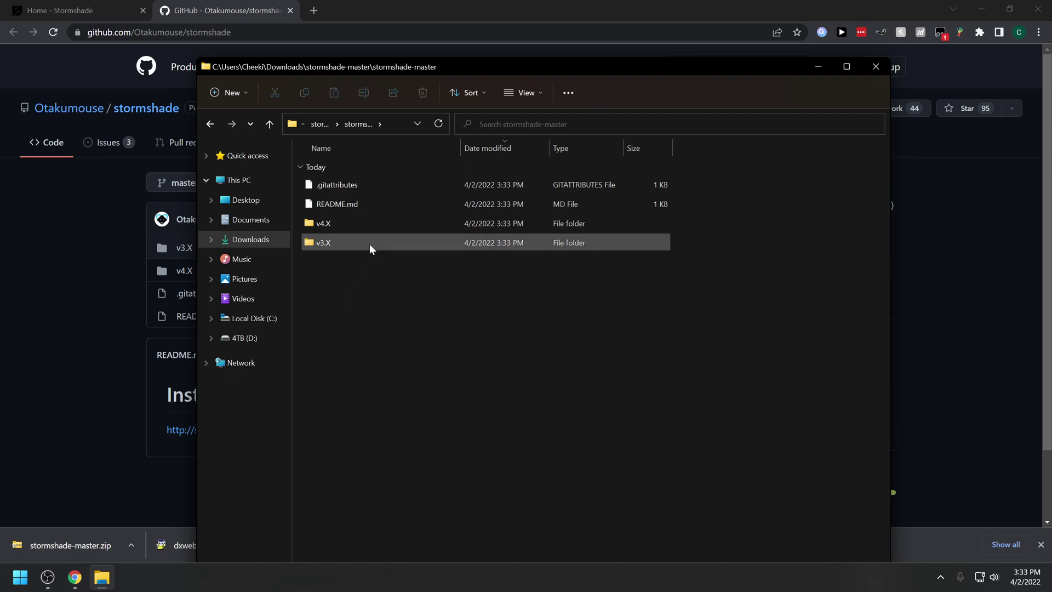
{"action": "double_click", "coordinate": [381, 227]}
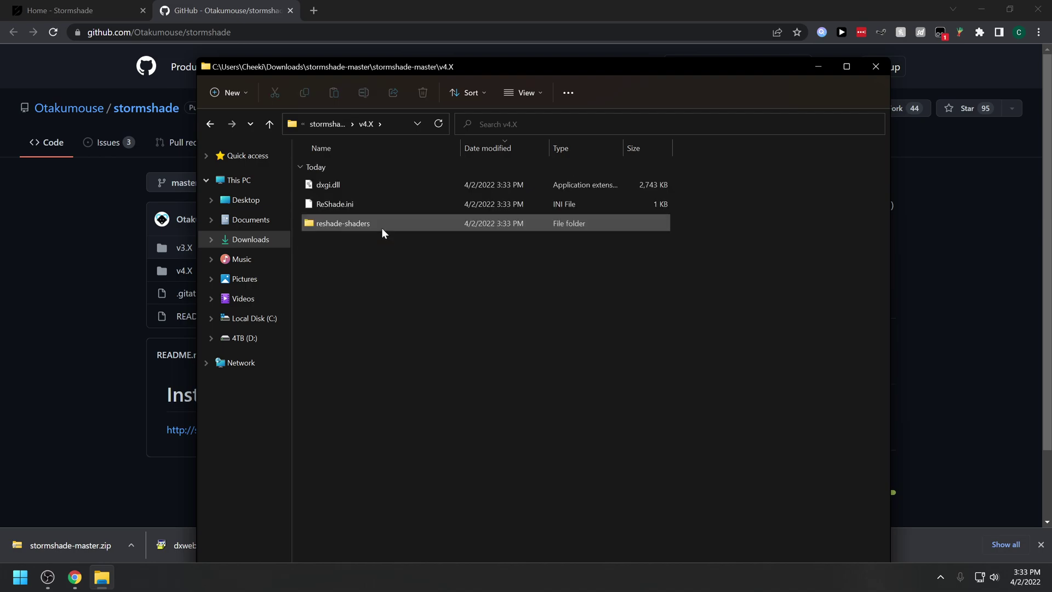
{"action": "key", "text": "ctrl+a"}
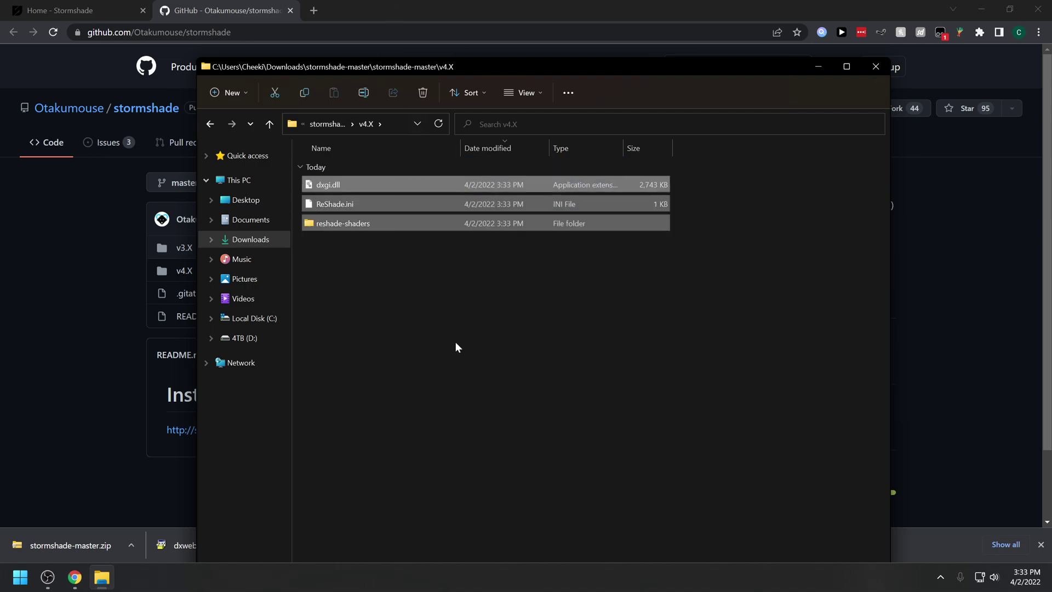
Open a second window at Program Files (x86)\SquareEnix\FINAL FANTASY XIV - A Realm Reborn\game
{"action": "key", "text": "super"}
{"action": "left_click", "coordinate": [308, 532]}
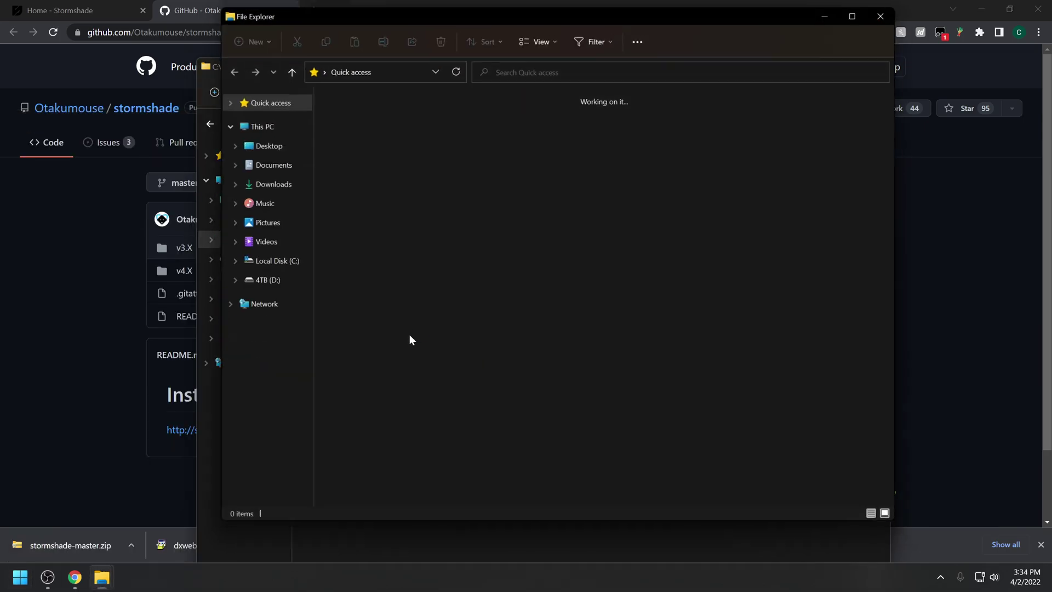
{"action": "left_click", "coordinate": [303, 260]}
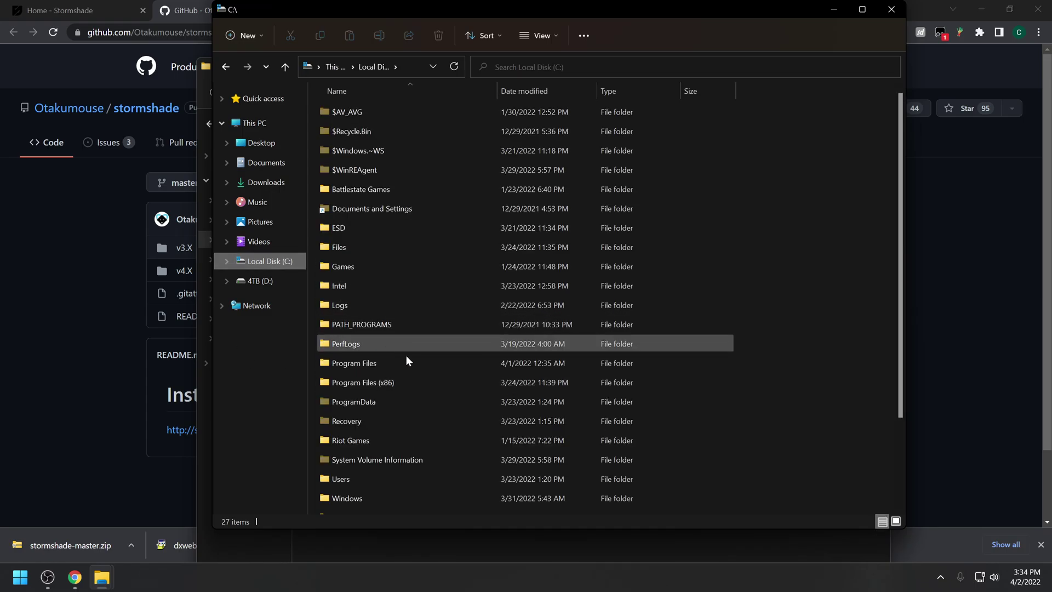
{"action": "double_click", "coordinate": [383, 381]}
{"action": "scroll", "coordinate": [416, 257], "scroll_direction": "down", "scroll_amount": 2}
{"action": "scroll", "coordinate": [408, 263], "scroll_direction": "down", "scroll_amount": 4}
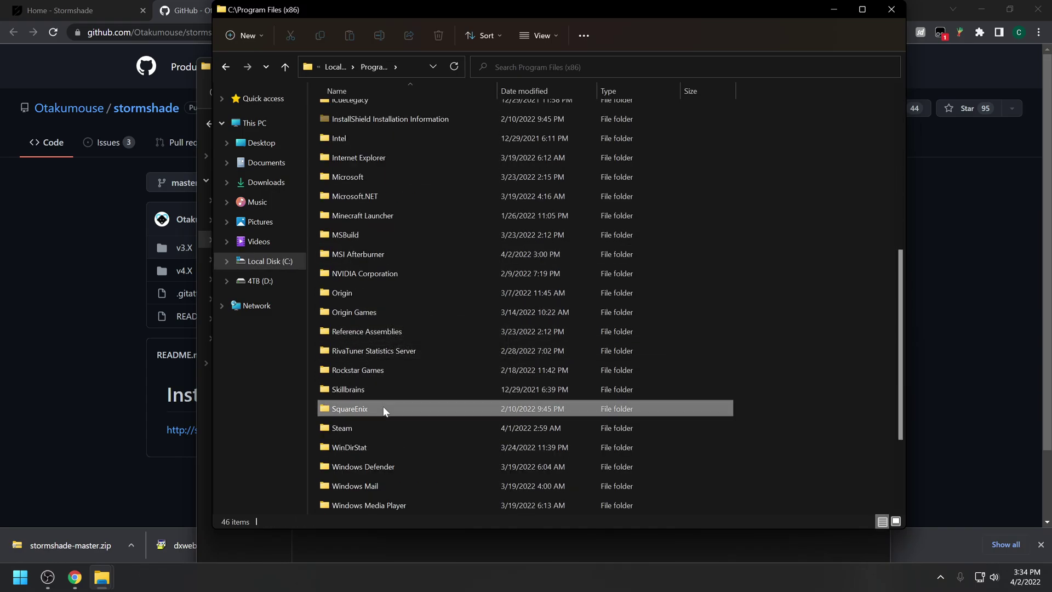
{"action": "double_click", "coordinate": [382, 410]}
{"action": "double_click", "coordinate": [422, 112]}
{"action": "double_click", "coordinate": [390, 132]}
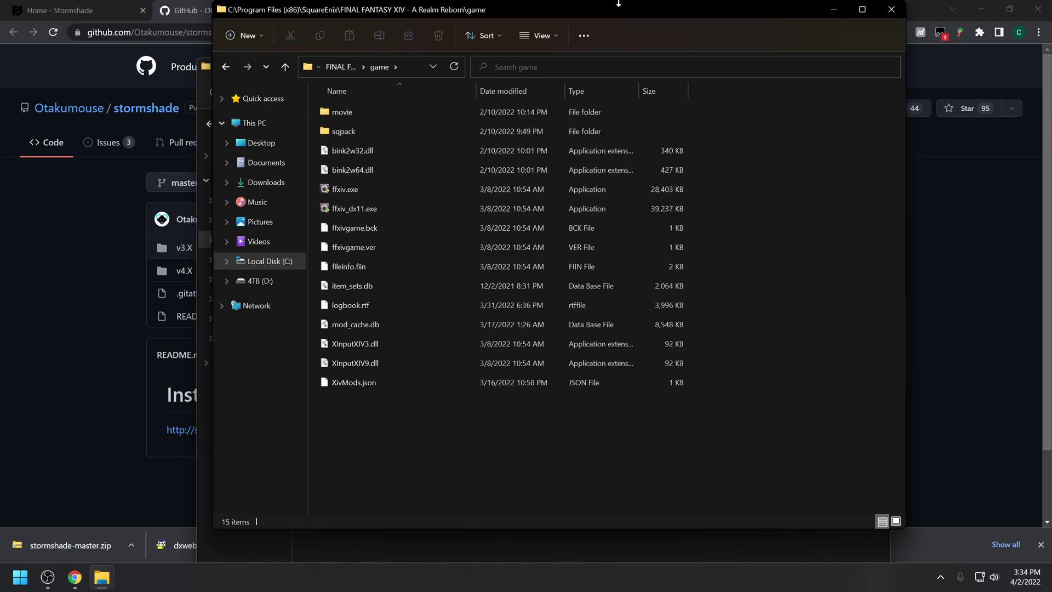
Paste dxgi.dll, ReShade.ini and reshade-shaders into the game folder
{"action": "left_click_drag", "start_coordinate": [619, 4], "coordinate": [861, 112]}
{"action": "left_click_drag", "start_coordinate": [295, 299], "coordinate": [404, 183]}
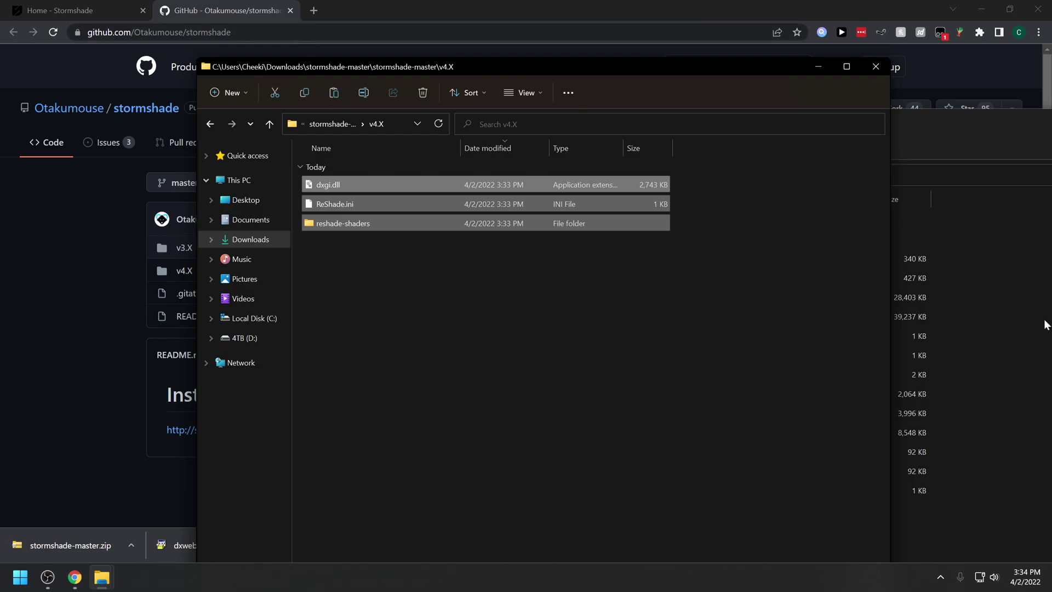
{"action": "left_click", "coordinate": [1047, 325]}
{"action": "key", "text": "ctrl+v"}
{"action": "left_click_drag", "start_coordinate": [794, 117], "coordinate": [554, 61]}
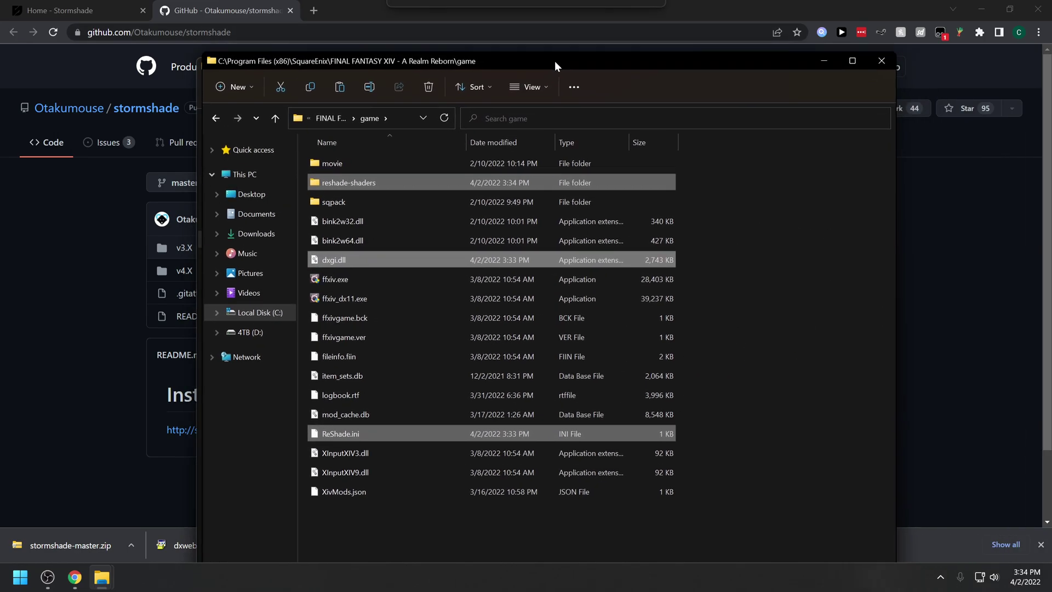
Check that ffxivboot.exe in the boot folder runs as administrator
{"action": "key", "text": "alt+Up"}
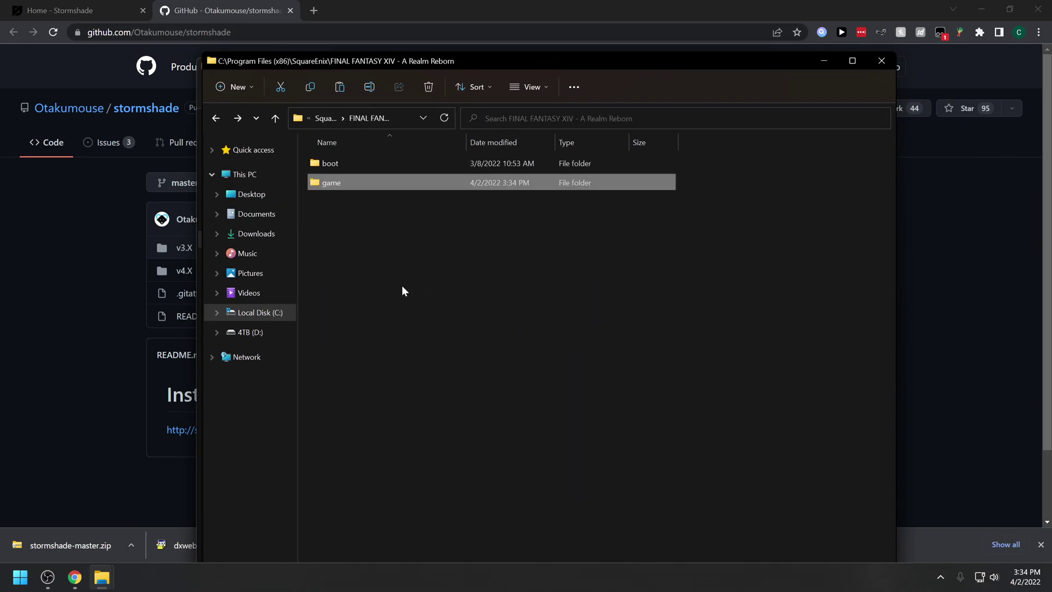
{"action": "double_click", "coordinate": [363, 165]}
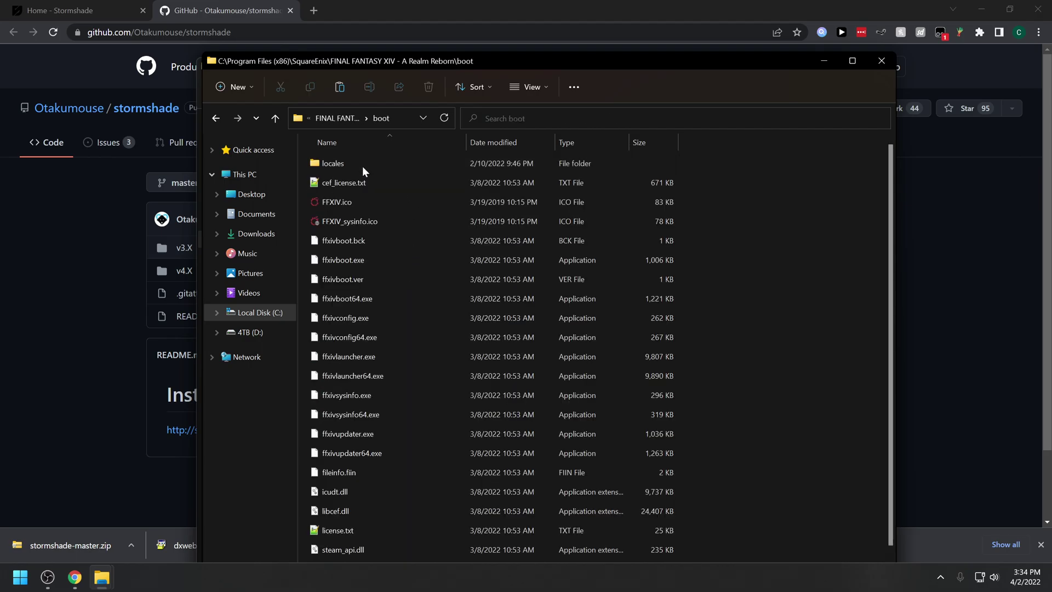
{"action": "right_click", "coordinate": [328, 264]}
{"action": "left_click", "coordinate": [398, 537]}
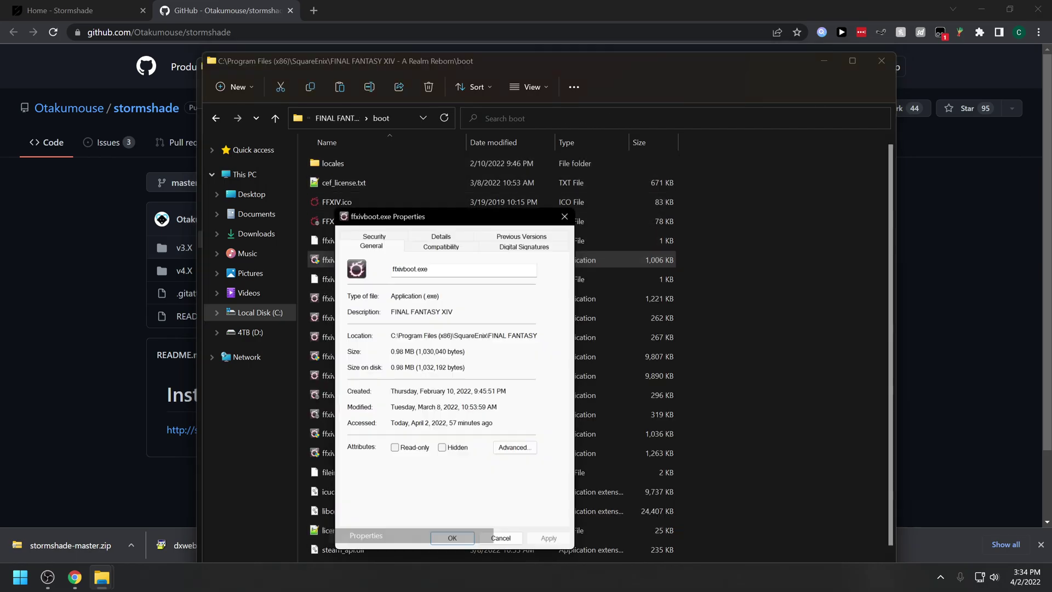
{"action": "left_click", "coordinate": [425, 245]}
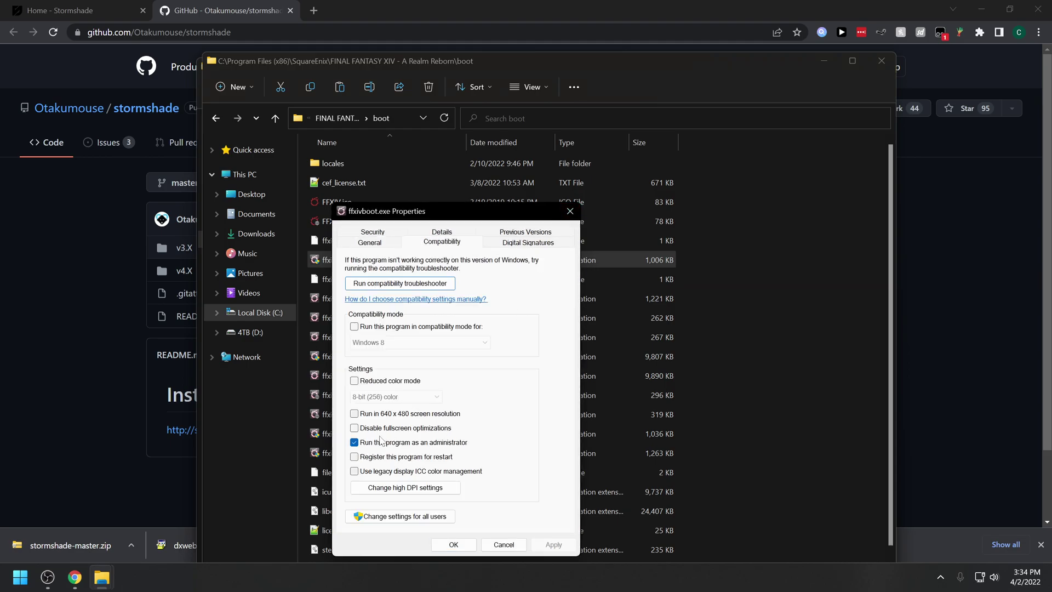
{"action": "left_click", "coordinate": [570, 212]}
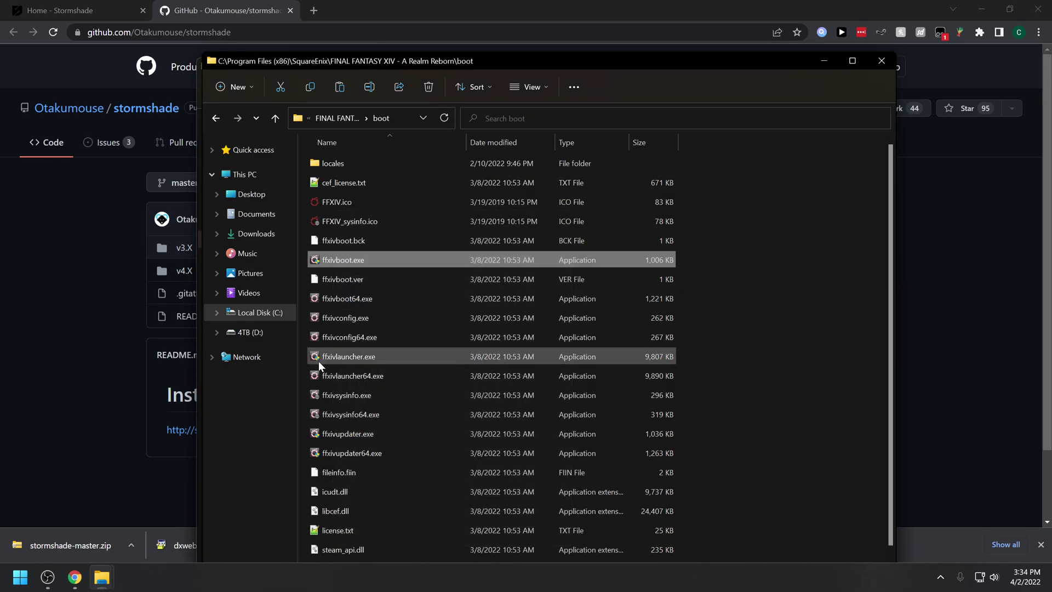
Check that ffxivlauncher.exe runs as administrator
{"action": "left_click", "coordinate": [324, 360]}
{"action": "right_click", "coordinate": [336, 360]}
{"action": "left_click", "coordinate": [392, 350]}
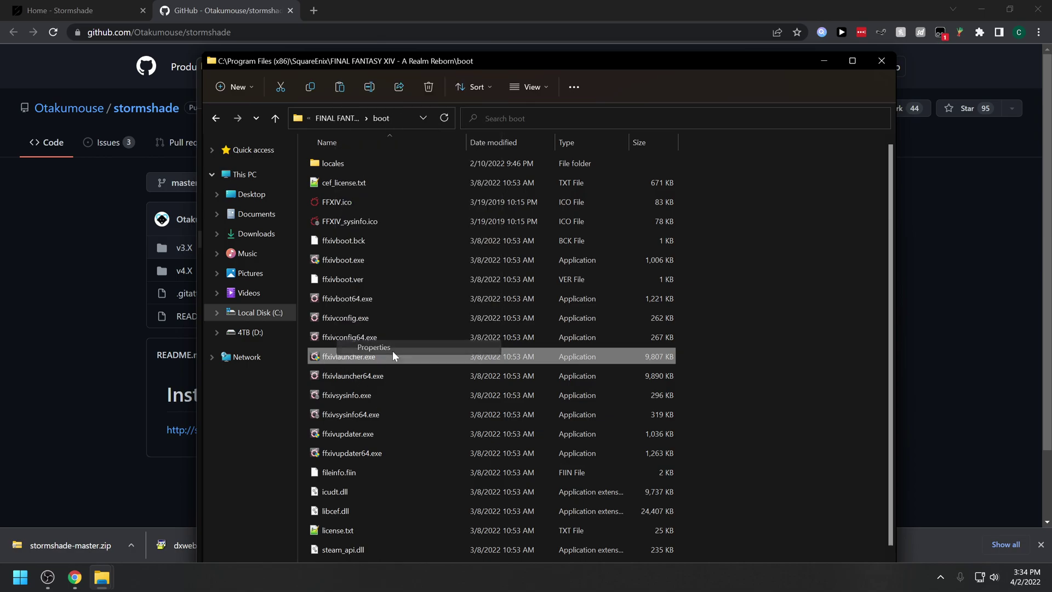
{"action": "left_click", "coordinate": [449, 242]}
{"action": "left_click", "coordinate": [578, 211]}
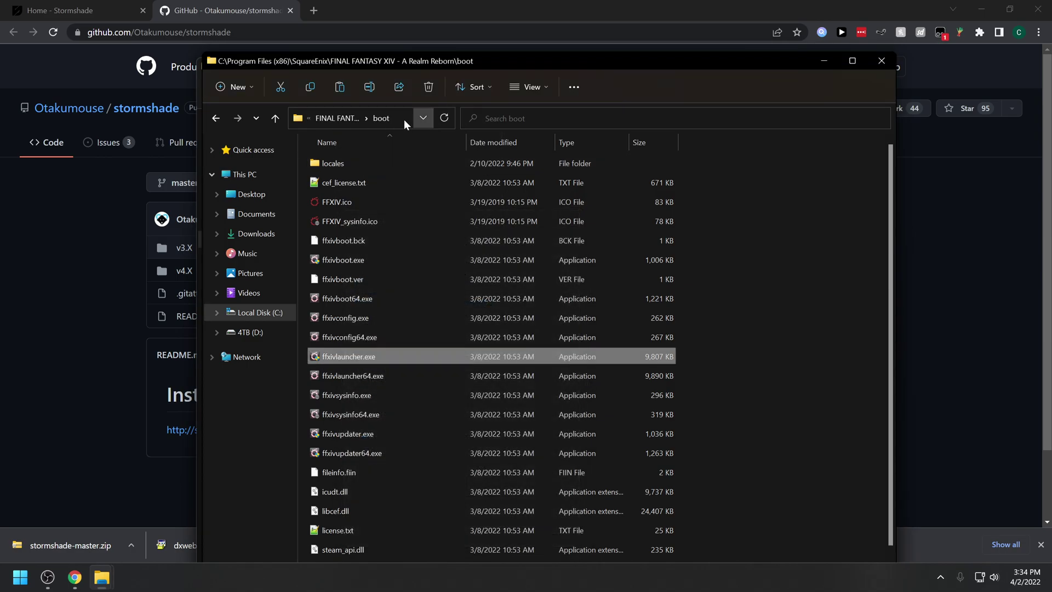
Check that ffxiv.exe in the game folder runs as administrator
{"action": "left_click", "coordinate": [350, 118]}
{"action": "double_click", "coordinate": [331, 183]}
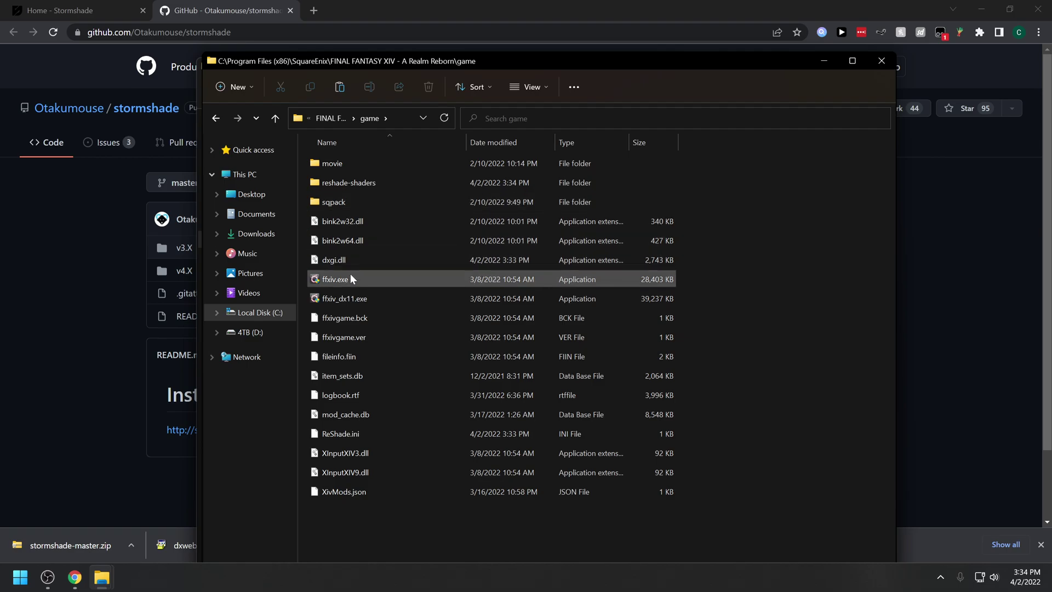
{"action": "right_click", "coordinate": [331, 280]}
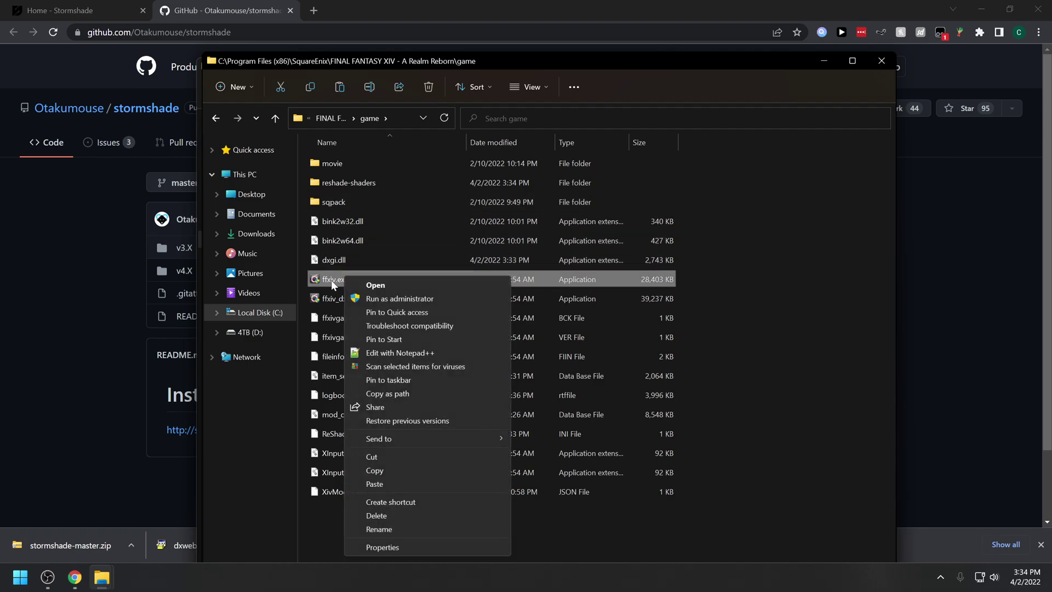
{"action": "left_click", "coordinate": [396, 547]}
{"action": "left_click", "coordinate": [463, 243]}
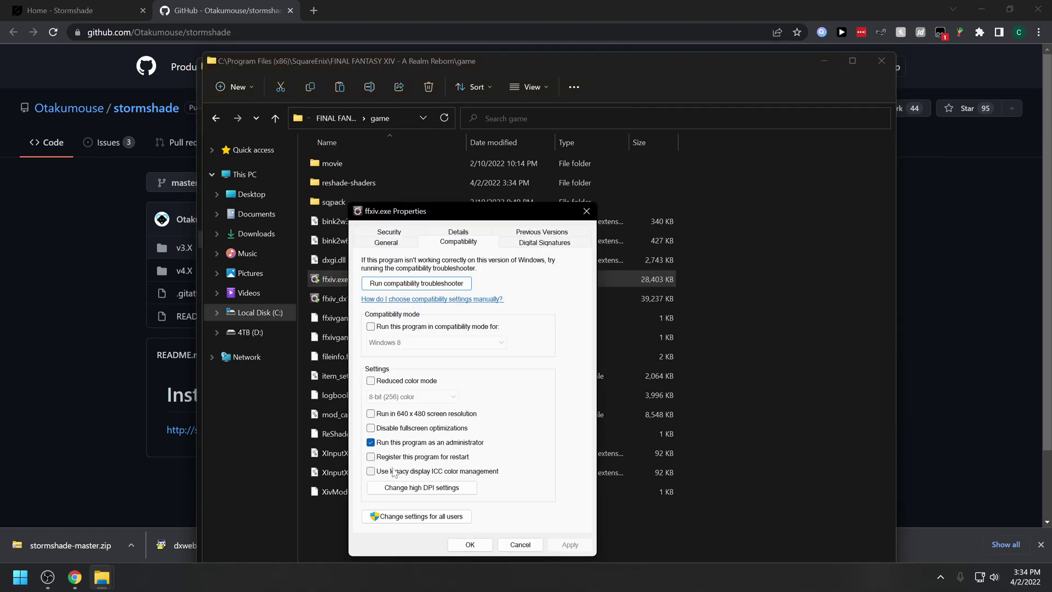
{"action": "left_click", "coordinate": [585, 211]}
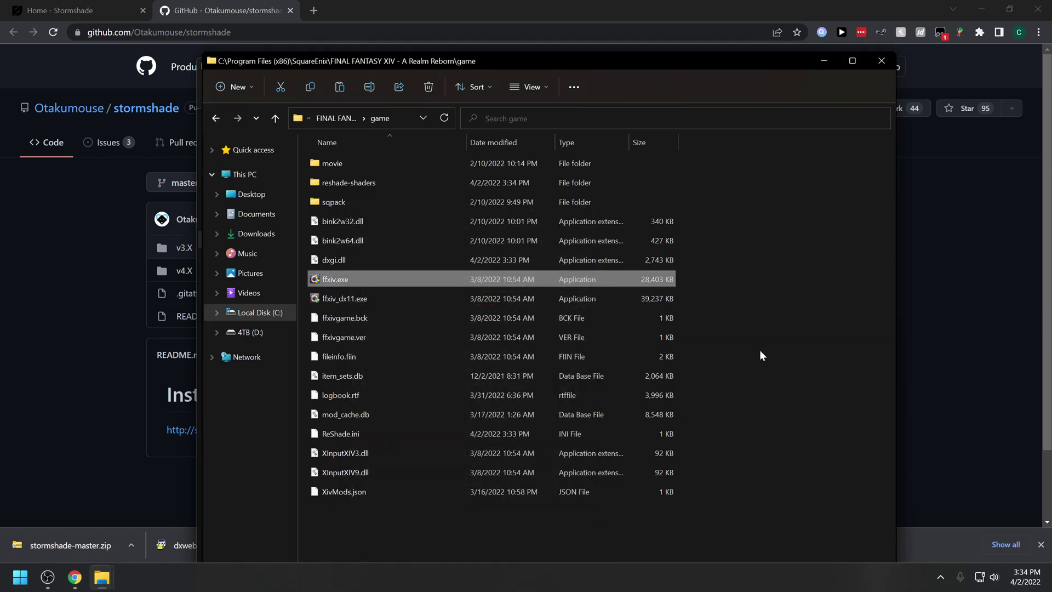
{"action": "left_click", "coordinate": [808, 349]}
{"action": "key", "text": "super"}
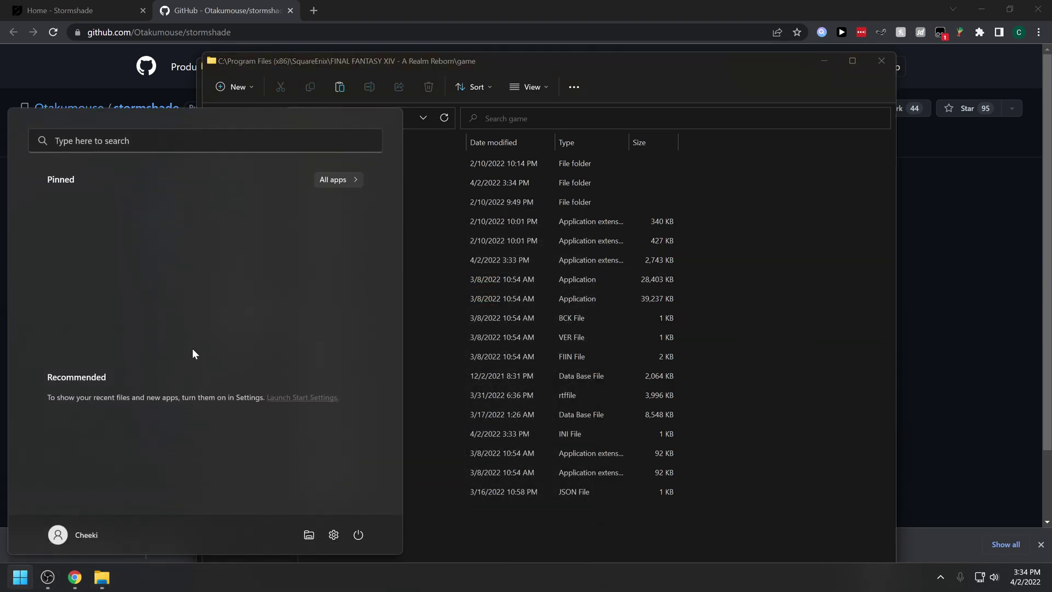
Launch the FFXIV launcher via 'ffx' search and verify DirectX 11 Support is ON
{"action": "type", "text": "ffx"}
{"action": "left_click", "coordinate": [150, 241]}
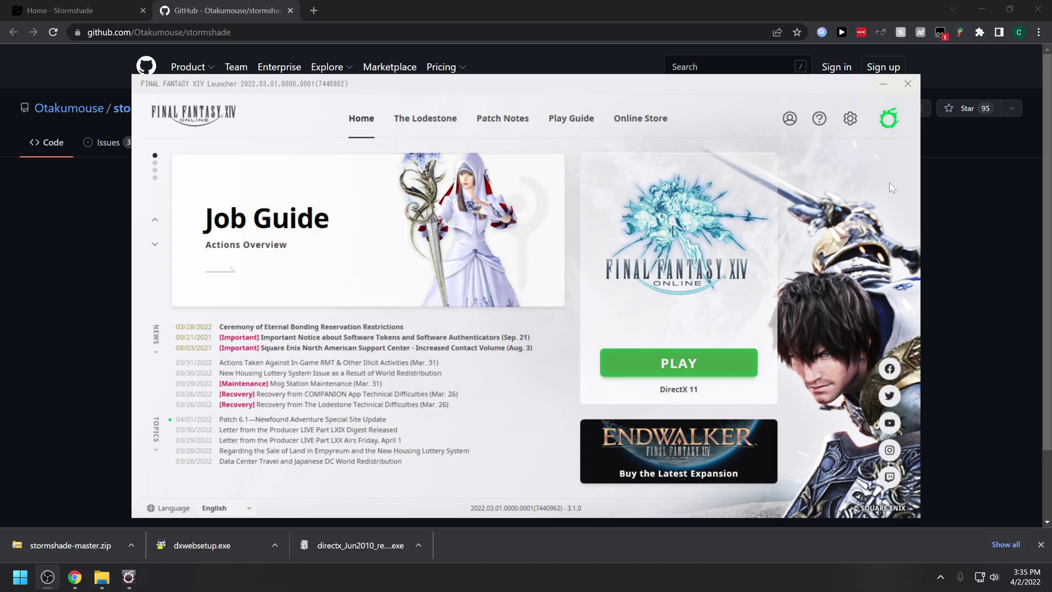
{"action": "left_click", "coordinate": [853, 124]}
{"action": "scroll", "coordinate": [441, 262], "scroll_direction": "down", "scroll_amount": 3}
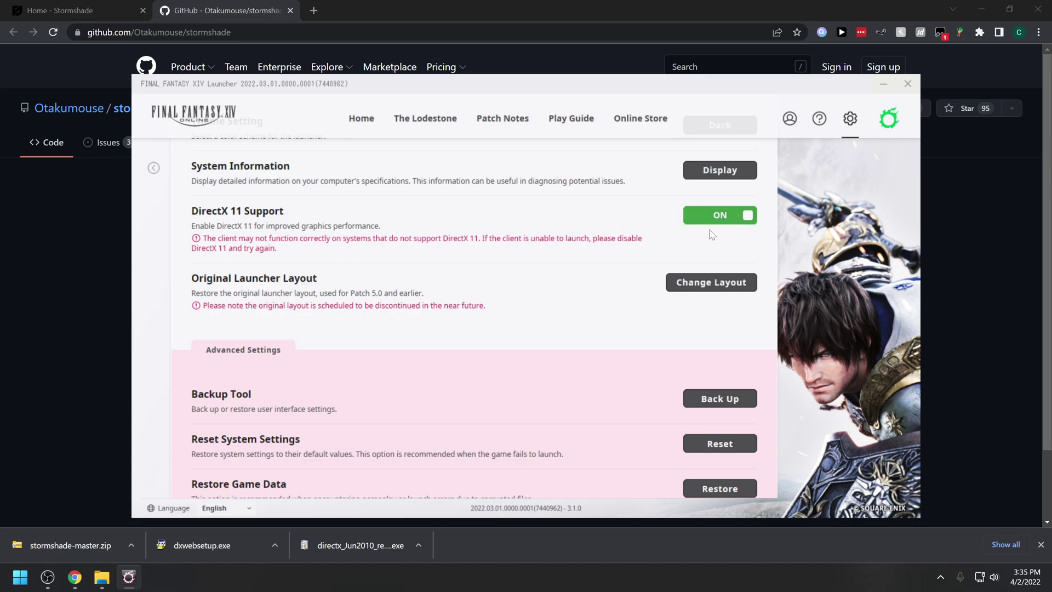
{"action": "scroll", "coordinate": [706, 234], "scroll_direction": "up", "scroll_amount": 1}
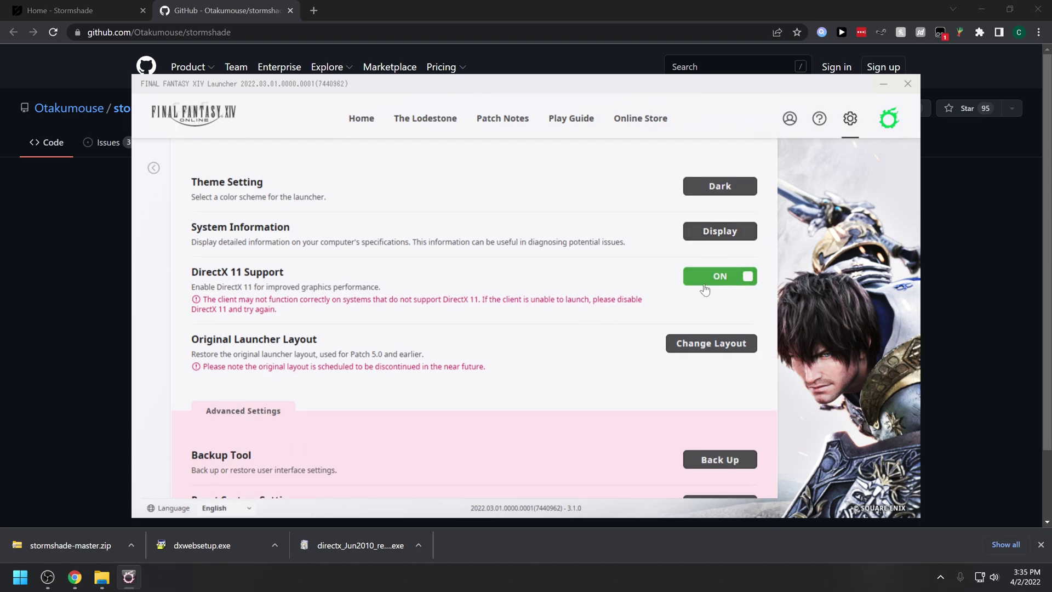
{"action": "left_click", "coordinate": [363, 133]}
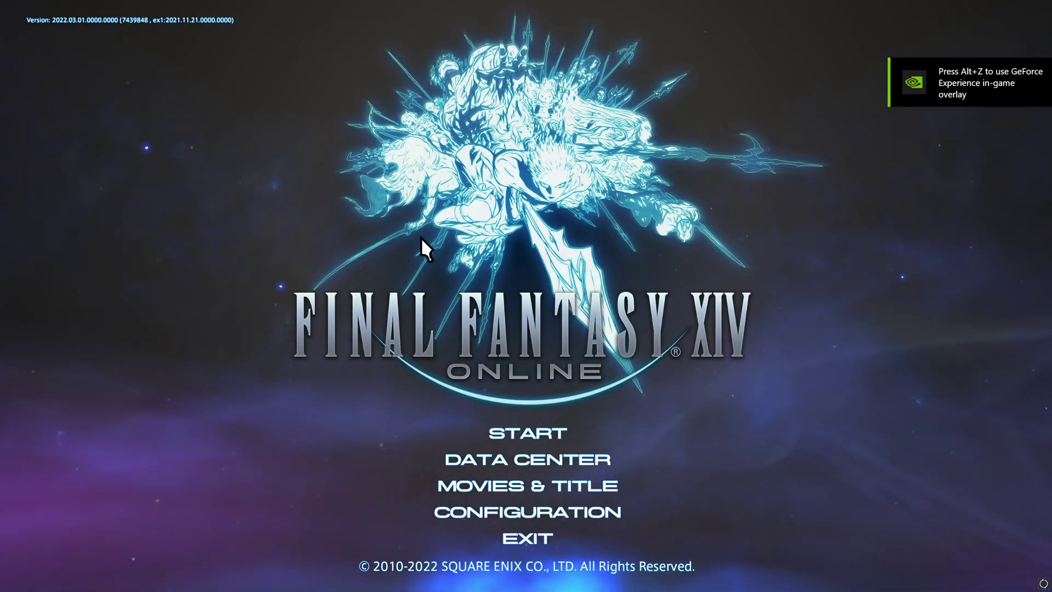
Toggle the ReShade overlay on and off with Home, then exit from the title screen
{"action": "key", "text": "Home"}
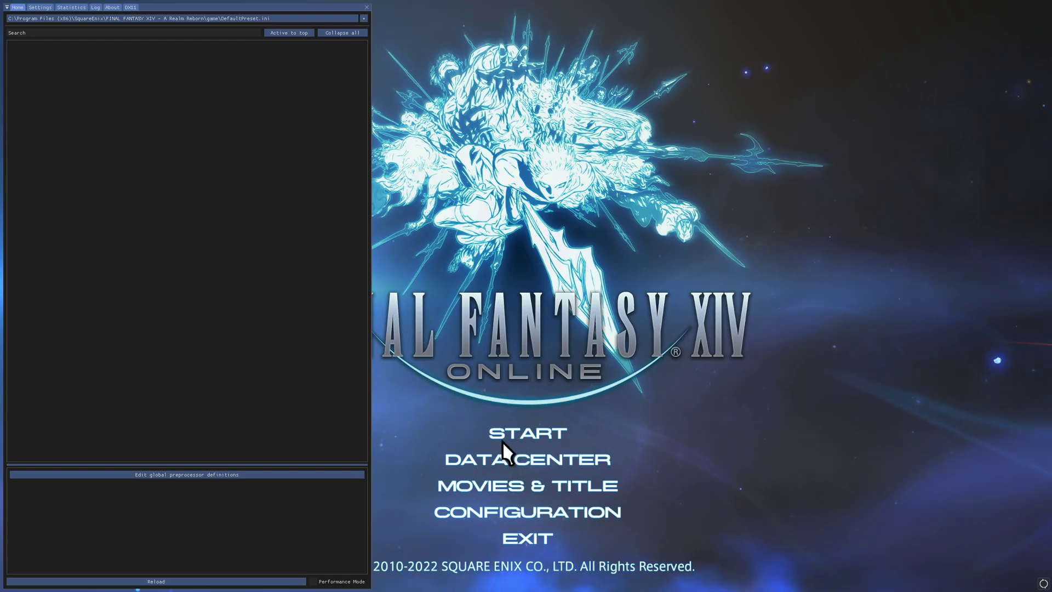
{"action": "key", "text": "Home"}
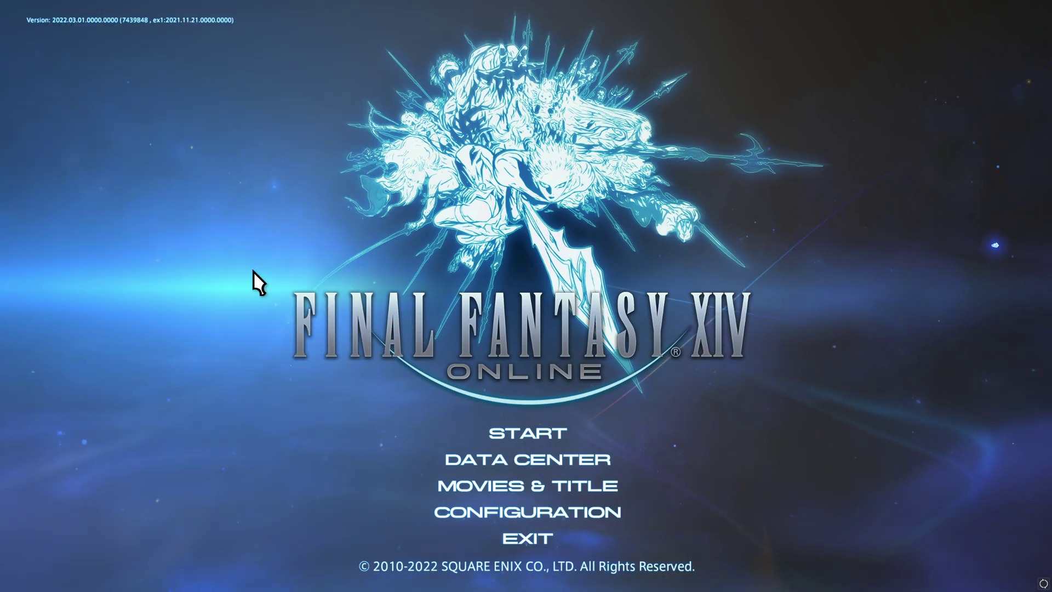
{"action": "left_click", "coordinate": [527, 538]}
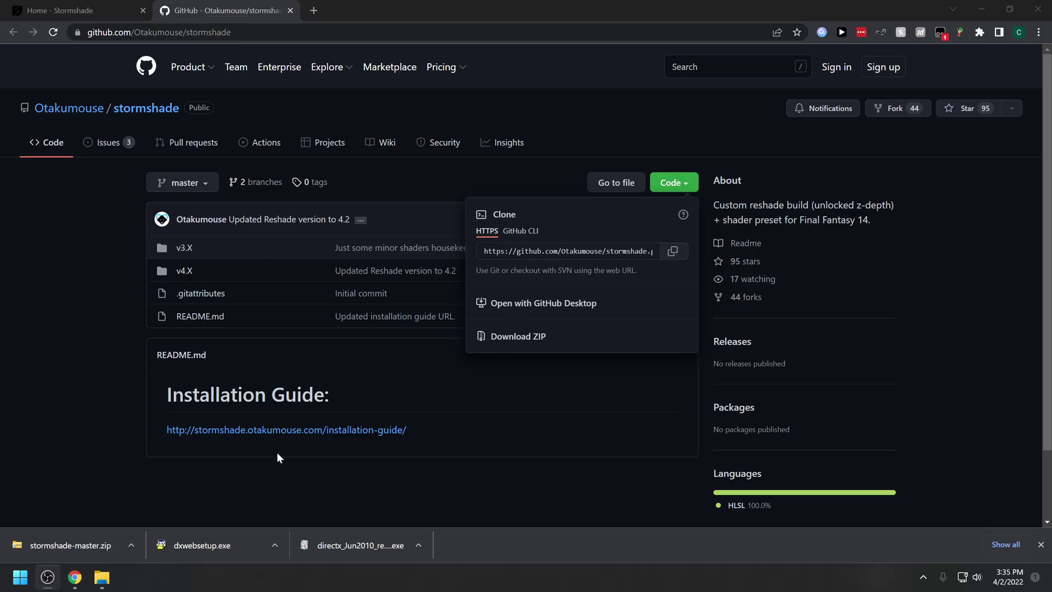
Copy the Shader Library\Recommended shaders into reshade-shaders\Shaders
{"action": "mouse_move", "coordinate": [102, 577]}
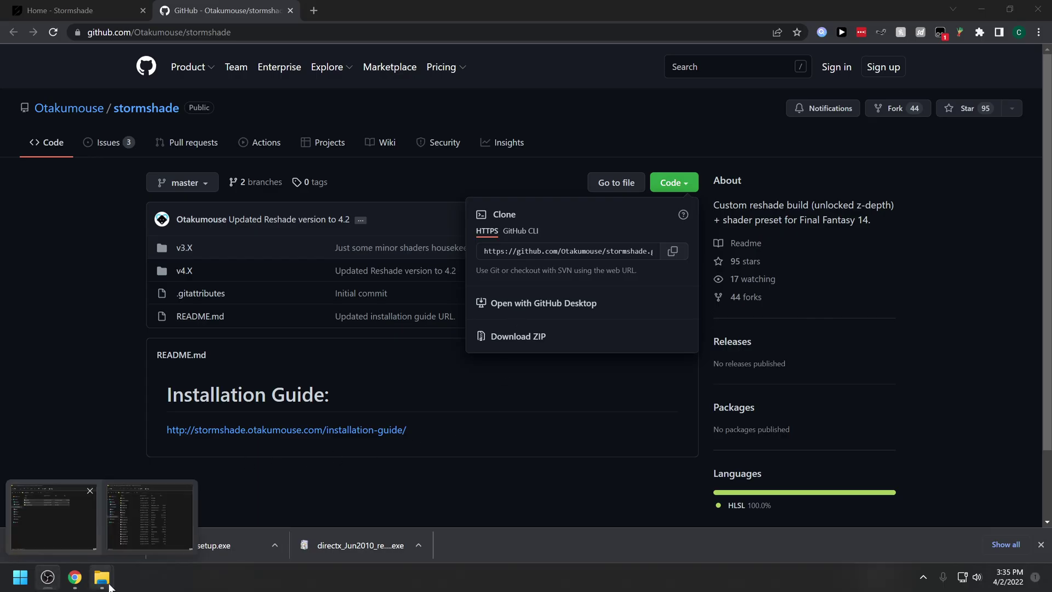
{"action": "left_click", "coordinate": [77, 517]}
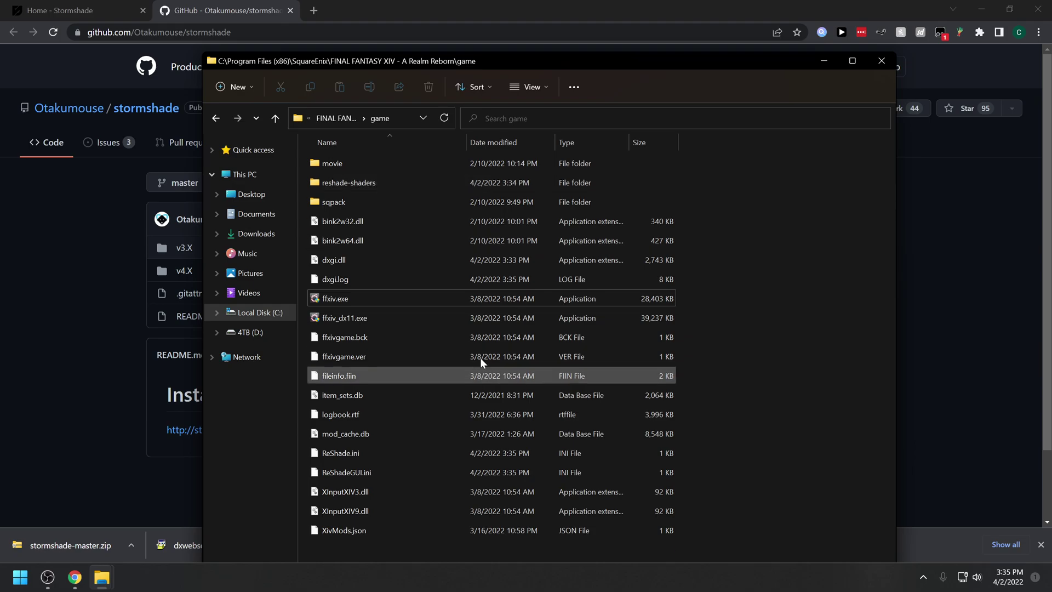
{"action": "double_click", "coordinate": [397, 182]}
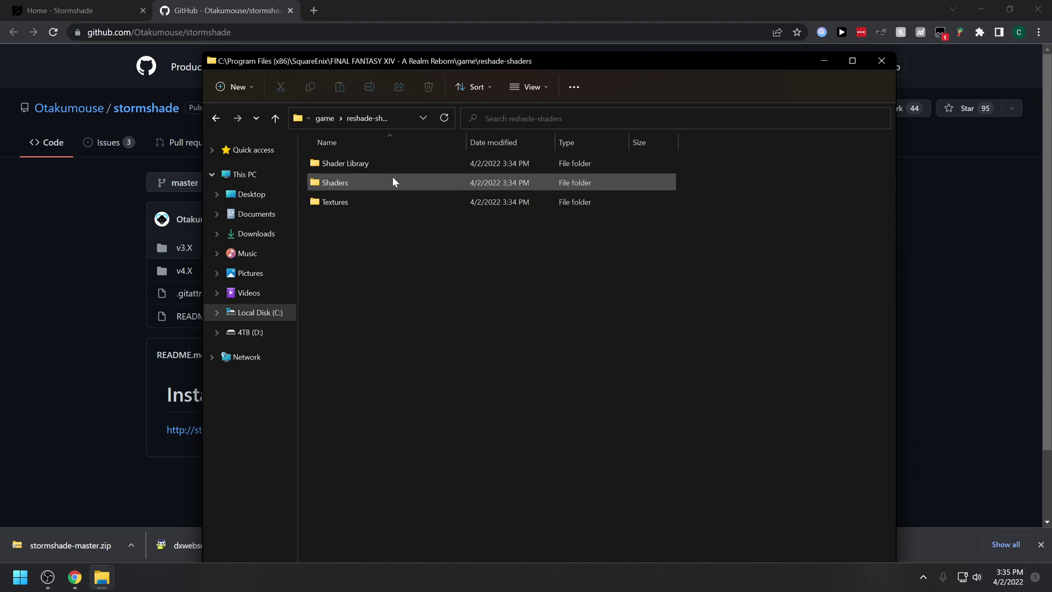
{"action": "double_click", "coordinate": [351, 168]}
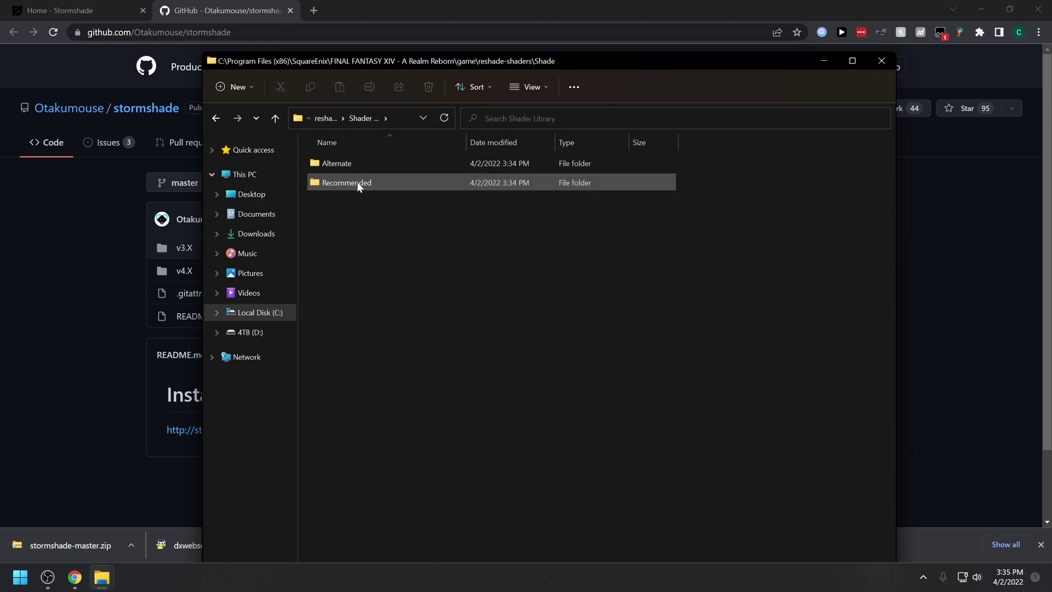
{"action": "double_click", "coordinate": [357, 182]}
{"action": "key", "text": "ctrl+a"}
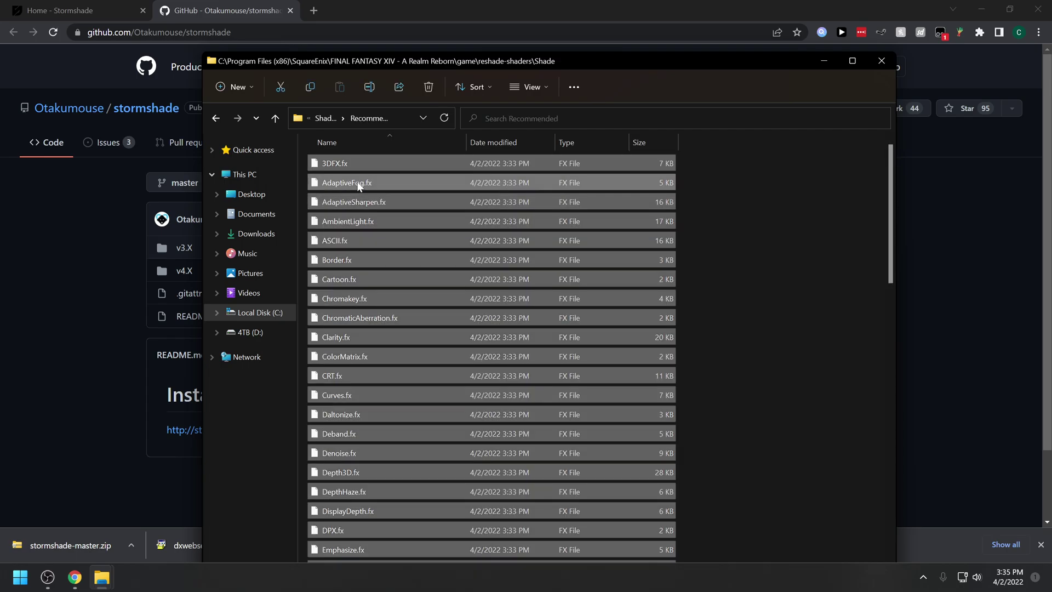
{"action": "key", "text": "alt+Up"}
{"action": "key", "text": "alt+Up"}
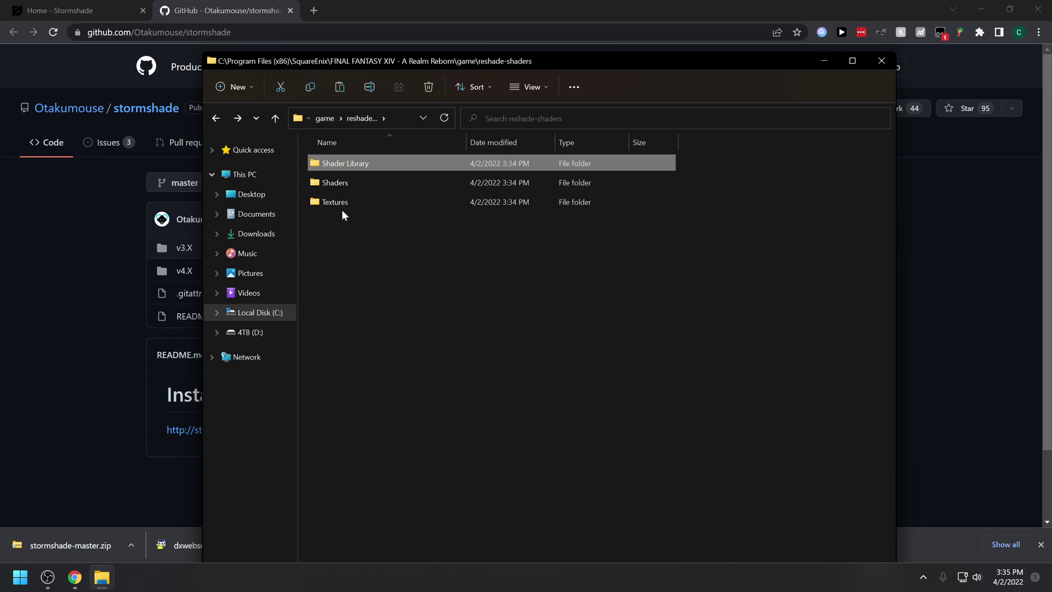
{"action": "double_click", "coordinate": [349, 182]}
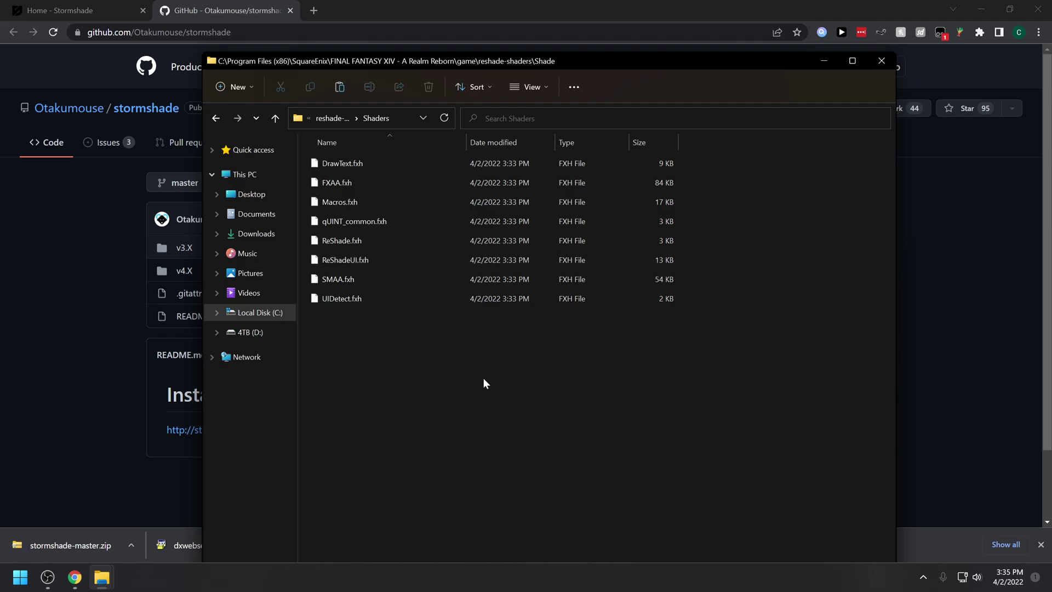
{"action": "key", "text": "ctrl+v"}
Copy the Shader Library\Alternate shaders into reshade-shaders\Shaders
{"action": "key", "text": "alt+Up"}
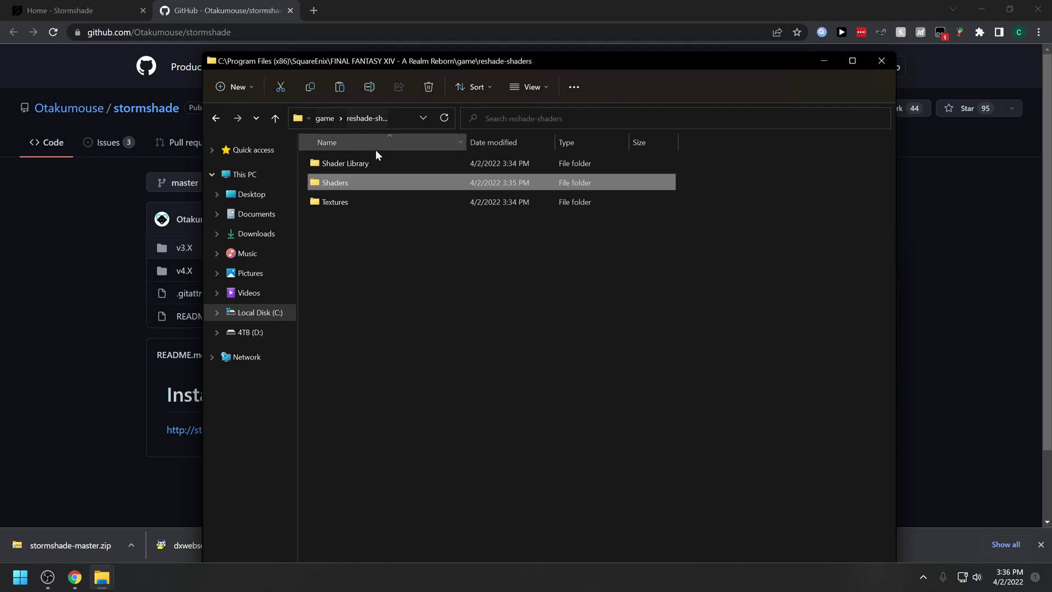
{"action": "double_click", "coordinate": [377, 165]}
{"action": "double_click", "coordinate": [356, 160]}
{"action": "key", "text": "ctrl+a"}
{"action": "key", "text": "ctrl+c"}
{"action": "key", "text": "alt+Up"}
{"action": "key", "text": "alt+Up"}
{"action": "double_click", "coordinate": [357, 181]}
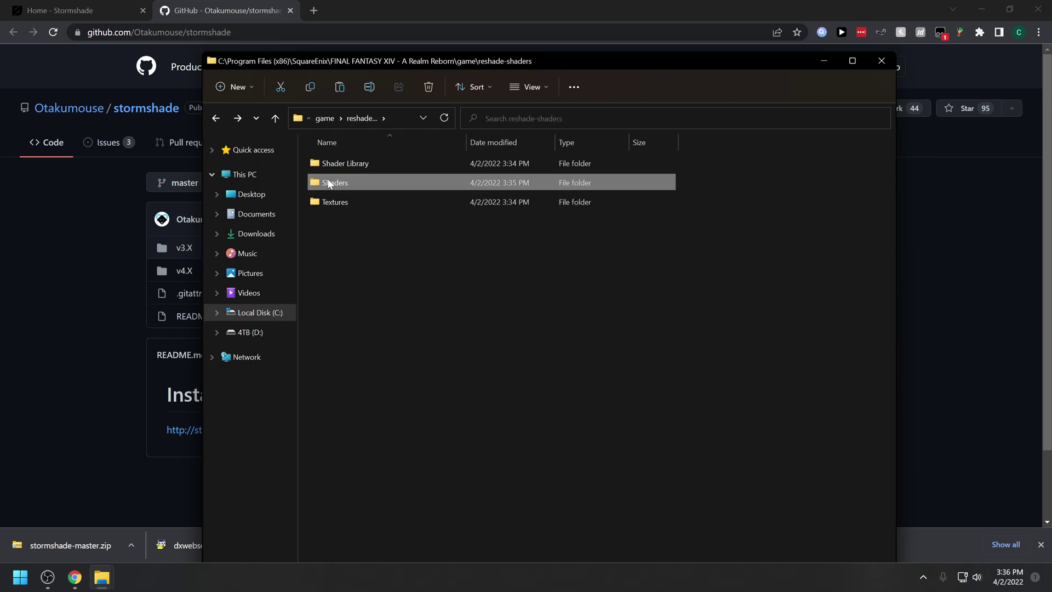
{"action": "key", "text": "ctrl+v"}
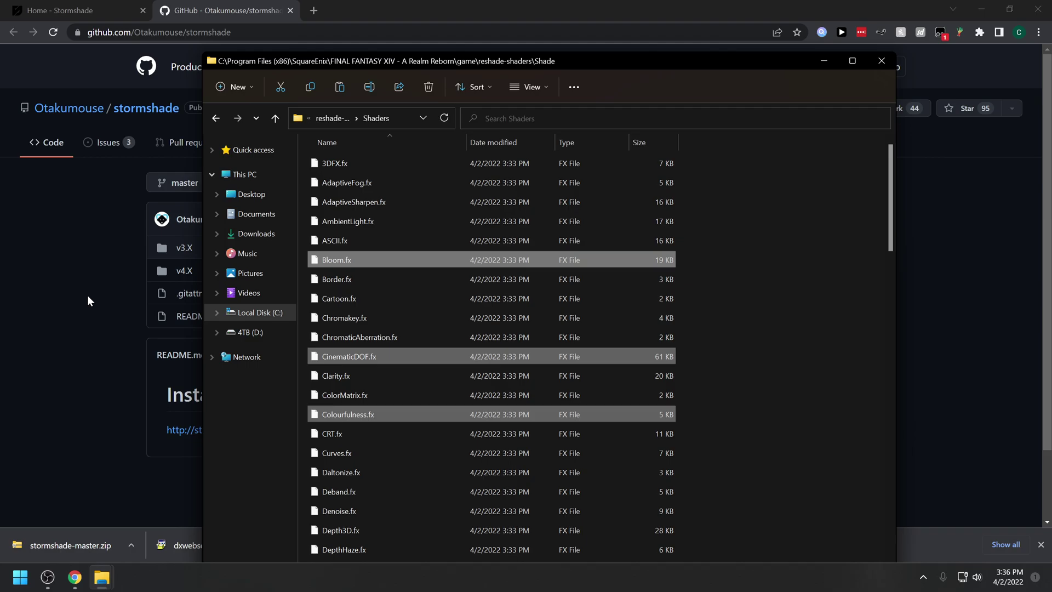
{"action": "key", "text": "alt+Up"}
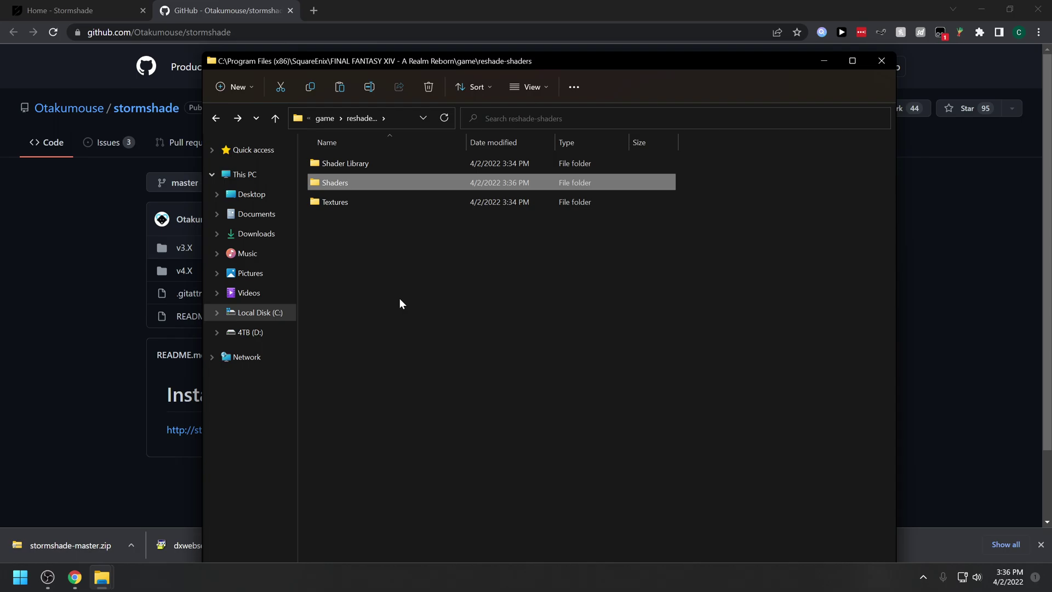
Close the GitHub tab and go to the Stormshade website's Presets page
{"action": "left_click", "coordinate": [82, 11]}
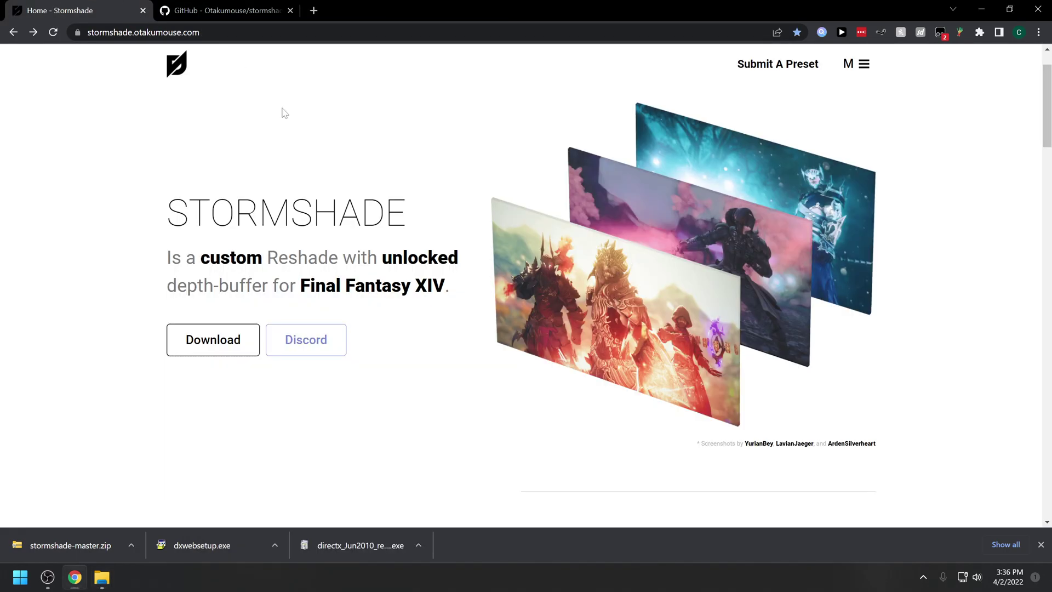
{"action": "middle_click", "coordinate": [229, 8]}
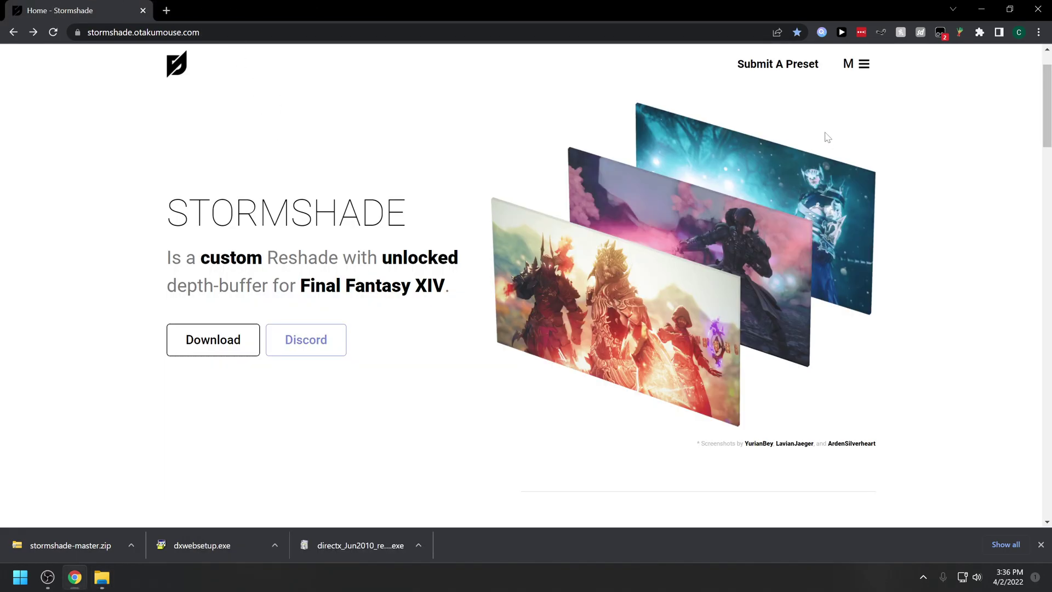
{"action": "left_click", "coordinate": [864, 64]}
{"action": "left_click", "coordinate": [902, 157]}
Download the Witch's Moon Set preset as Witchs-Moon-1.1.zip and show it in its folder
{"action": "scroll", "coordinate": [579, 217], "scroll_direction": "down", "scroll_amount": 15}
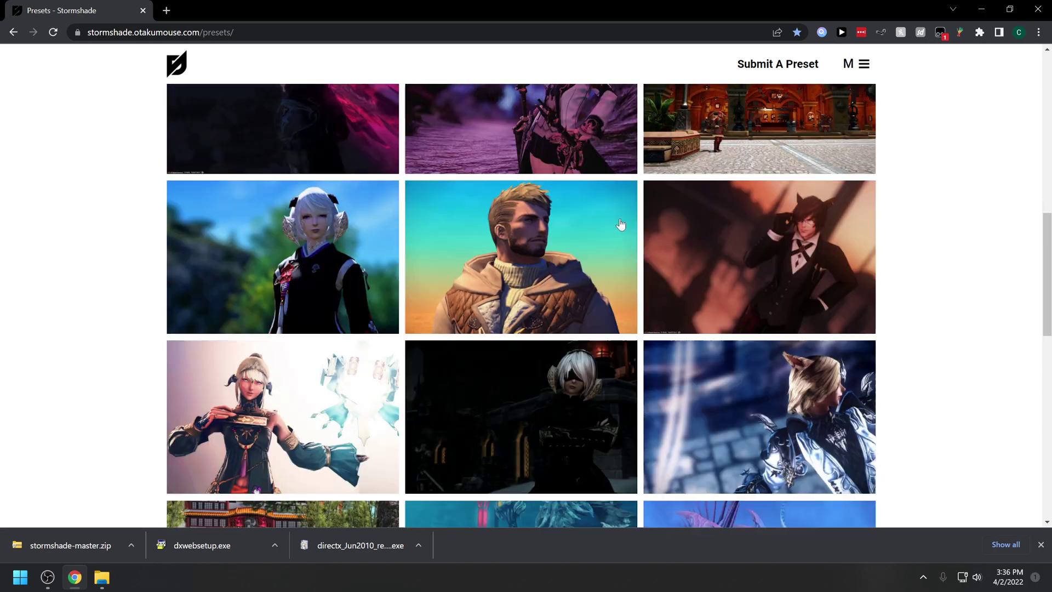
{"action": "scroll", "coordinate": [580, 307], "scroll_direction": "down", "scroll_amount": 5}
{"action": "scroll", "coordinate": [603, 309], "scroll_direction": "up", "scroll_amount": 15}
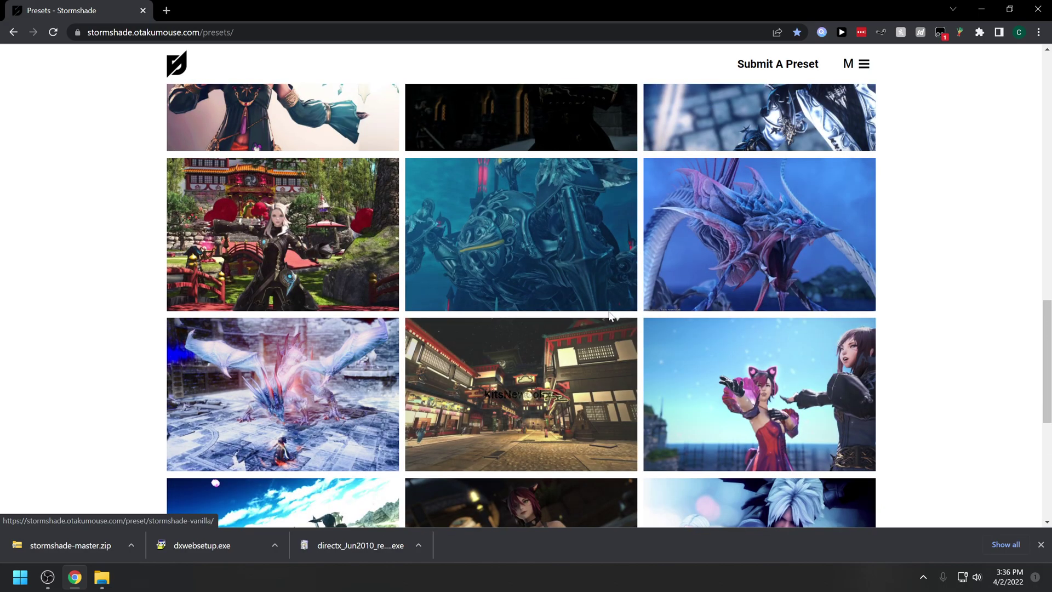
{"action": "scroll", "coordinate": [213, 247], "scroll_direction": "up", "scroll_amount": 3}
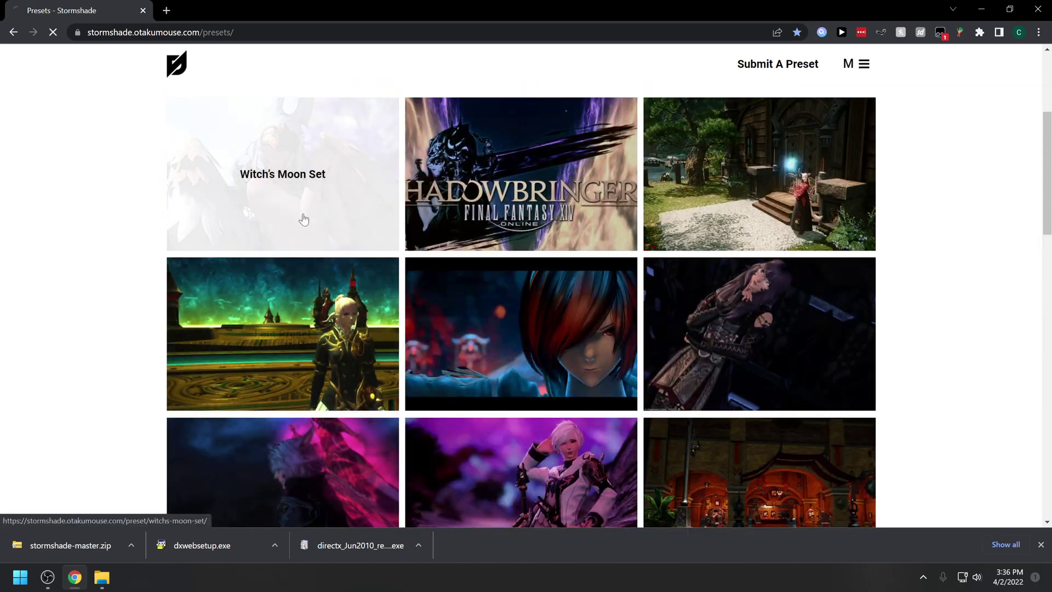
{"action": "left_click", "coordinate": [284, 211]}
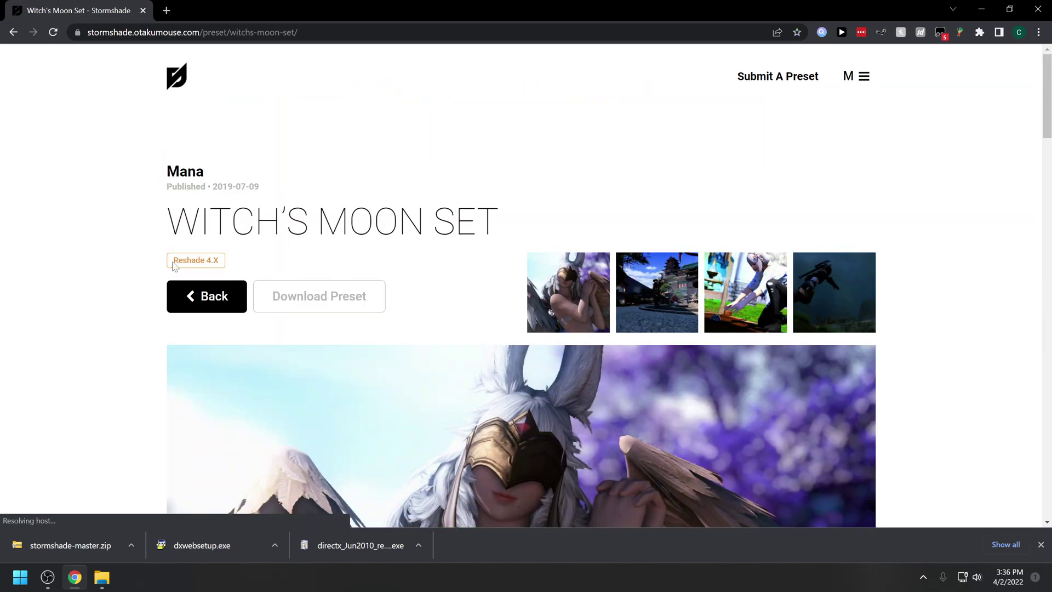
{"action": "left_click_drag", "start_coordinate": [191, 260], "coordinate": [319, 279]}
{"action": "left_click", "coordinate": [342, 313]}
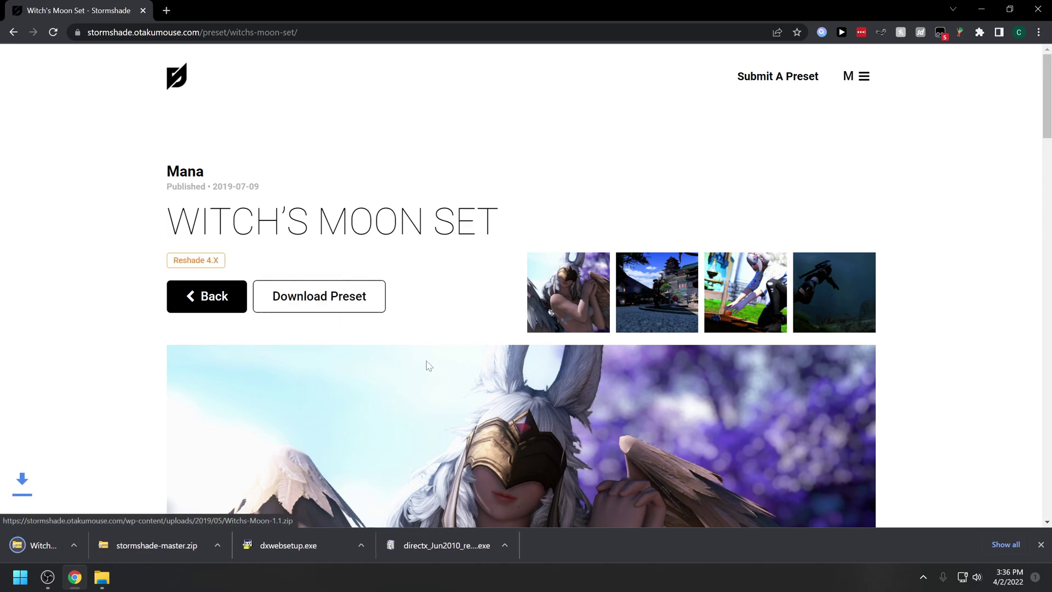
{"action": "left_click", "coordinate": [130, 549]}
{"action": "left_click", "coordinate": [186, 495]}
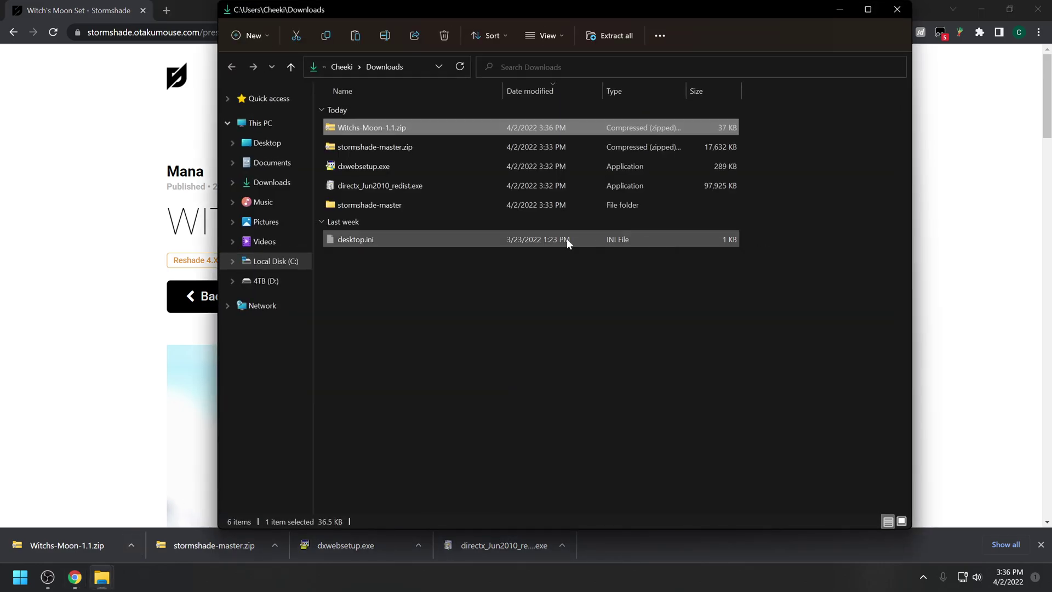
Extract Witchs-Moon-1.1.zip into a Witchs-Moon-1.1 folder in Downloads
{"action": "right_click", "coordinate": [449, 125]}
{"action": "left_click", "coordinate": [488, 177]}
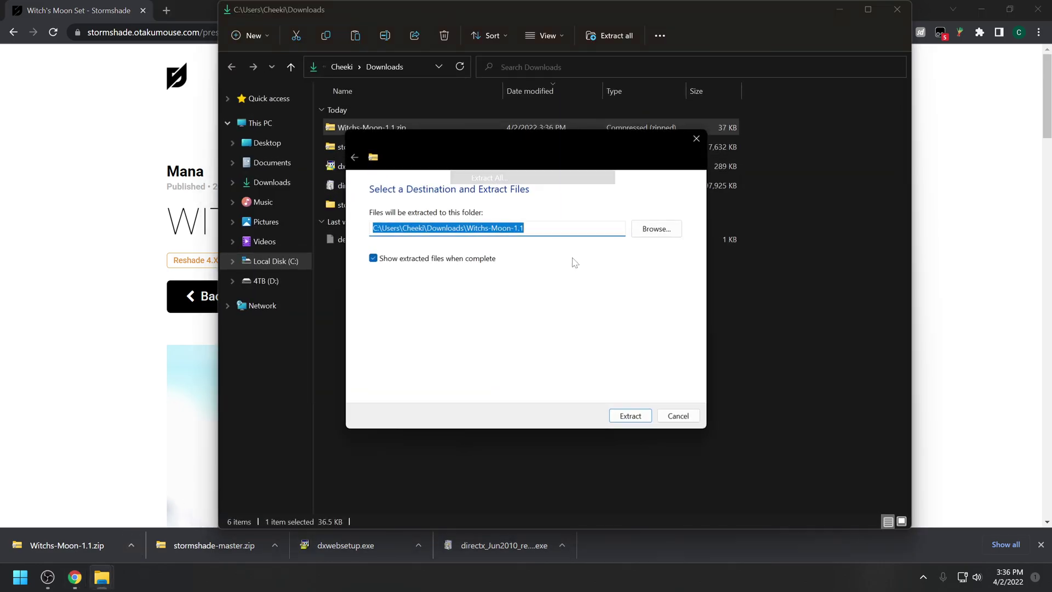
{"action": "key", "text": "Return"}
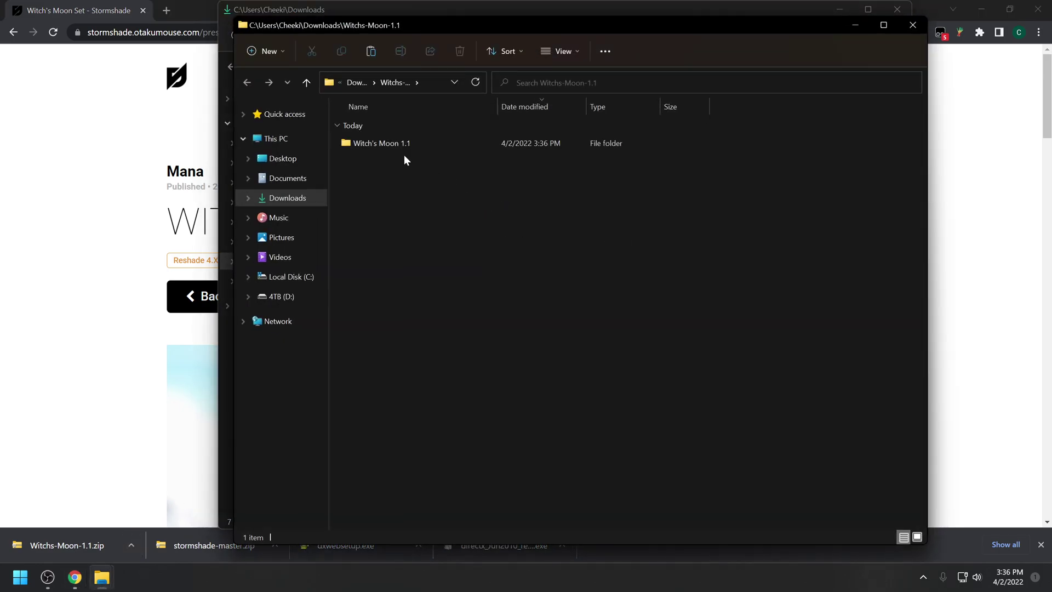
In the Witch's Moon 1.1 folder, inspect the shaders and select both INI files and reshade-shaders
{"action": "double_click", "coordinate": [390, 143]}
{"action": "left_click_drag", "start_coordinate": [498, 299], "coordinate": [391, 195]}
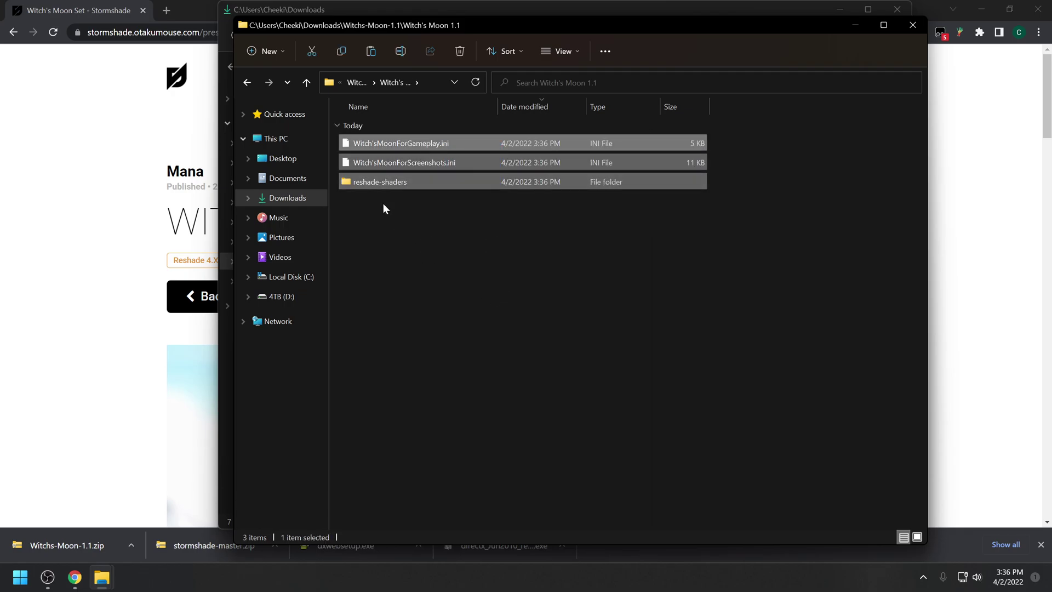
{"action": "double_click", "coordinate": [423, 179]}
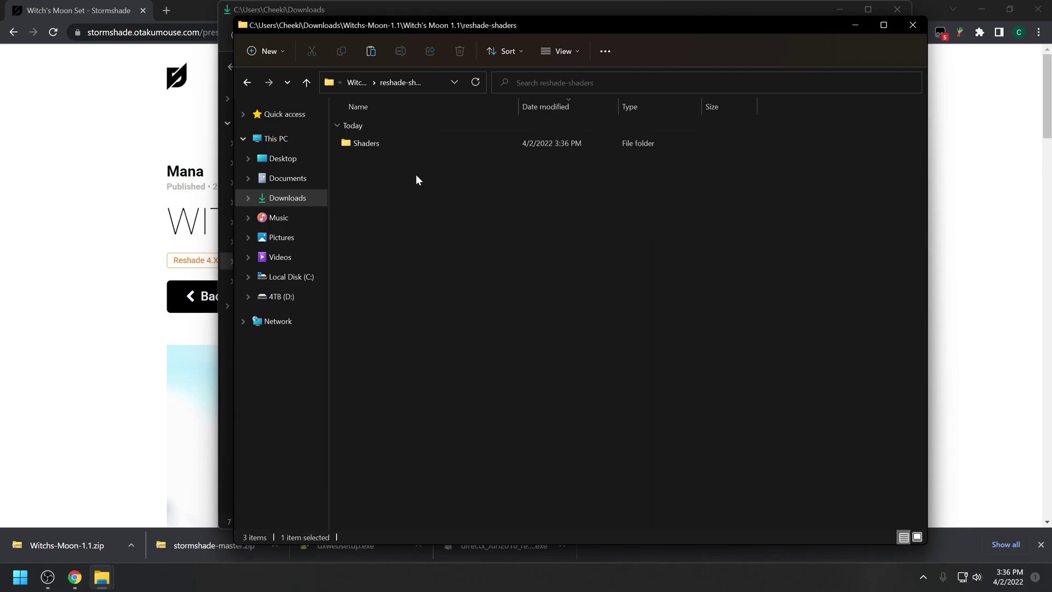
{"action": "double_click", "coordinate": [371, 142]}
{"action": "key", "text": "alt+Left"}
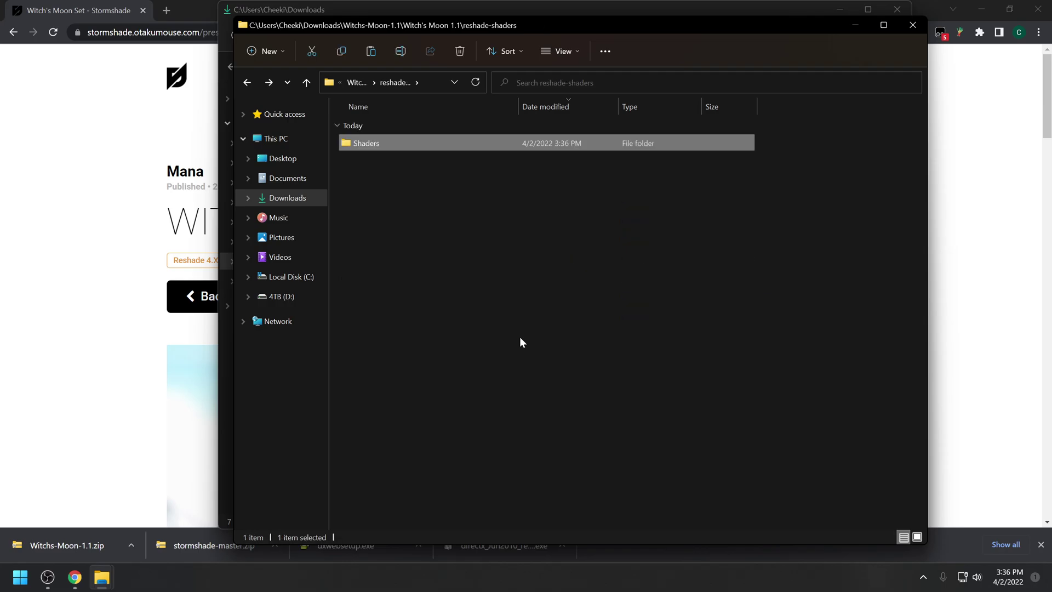
{"action": "key", "text": "alt+Left"}
{"action": "left_click_drag", "start_coordinate": [600, 364], "coordinate": [472, 136]}
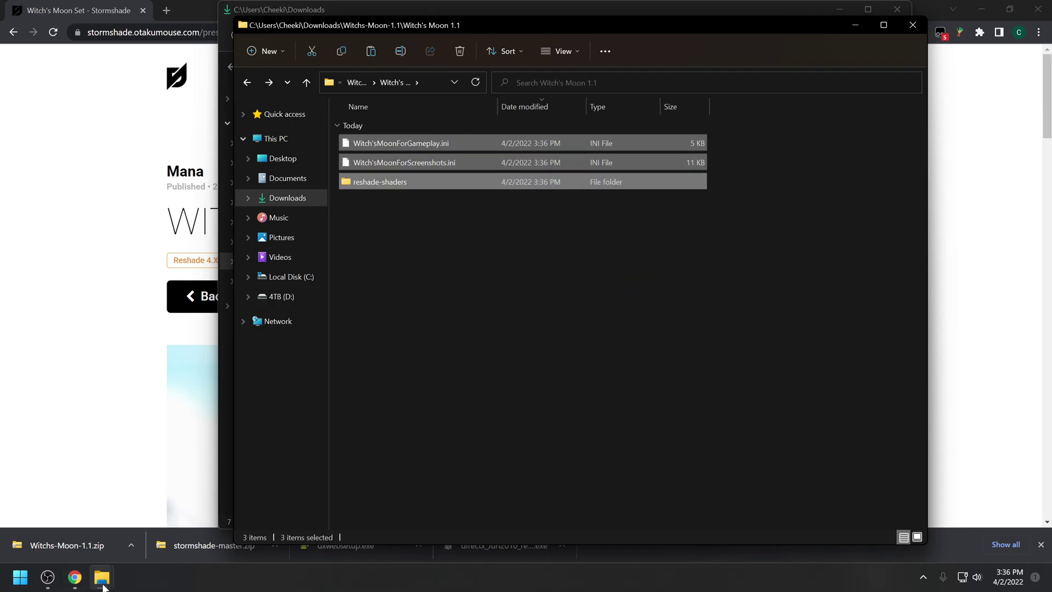
Bring the game's Explorer window forward and navigate up to the game folder
{"action": "mouse_move", "coordinate": [102, 581]}
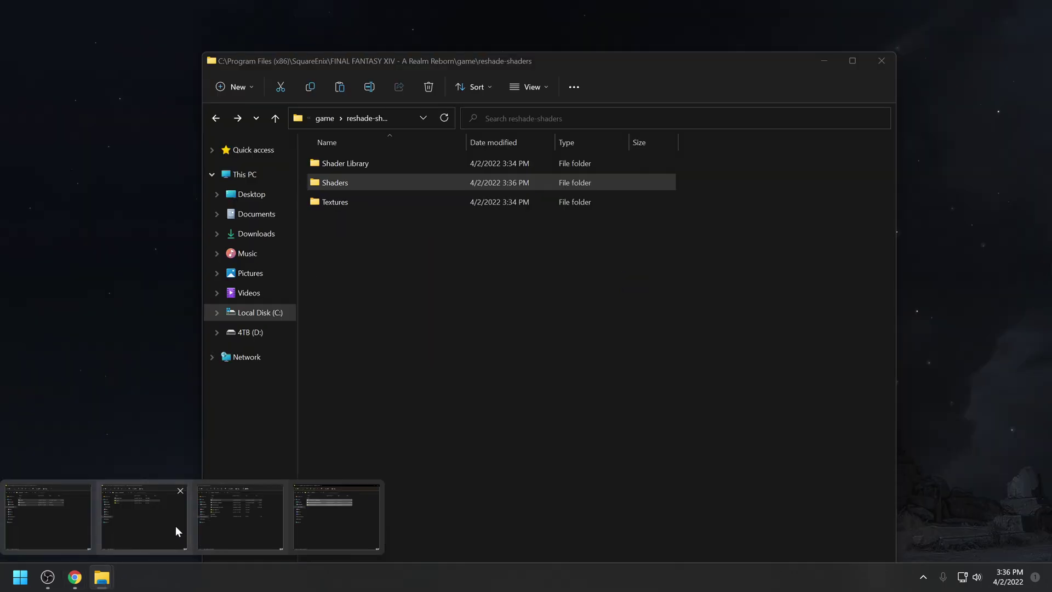
{"action": "left_click", "coordinate": [177, 527]}
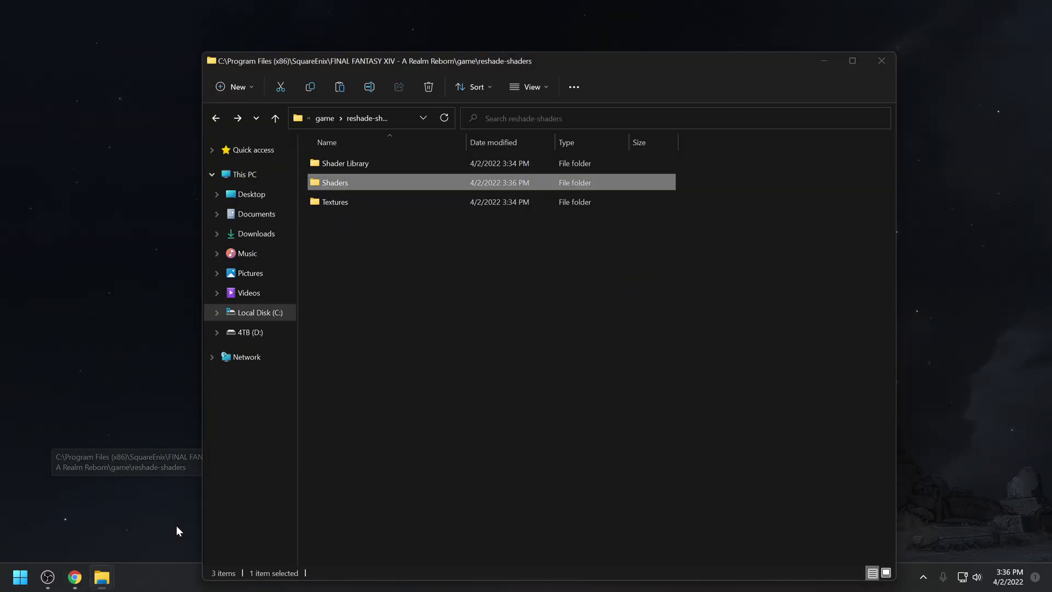
{"action": "key", "text": "Return"}
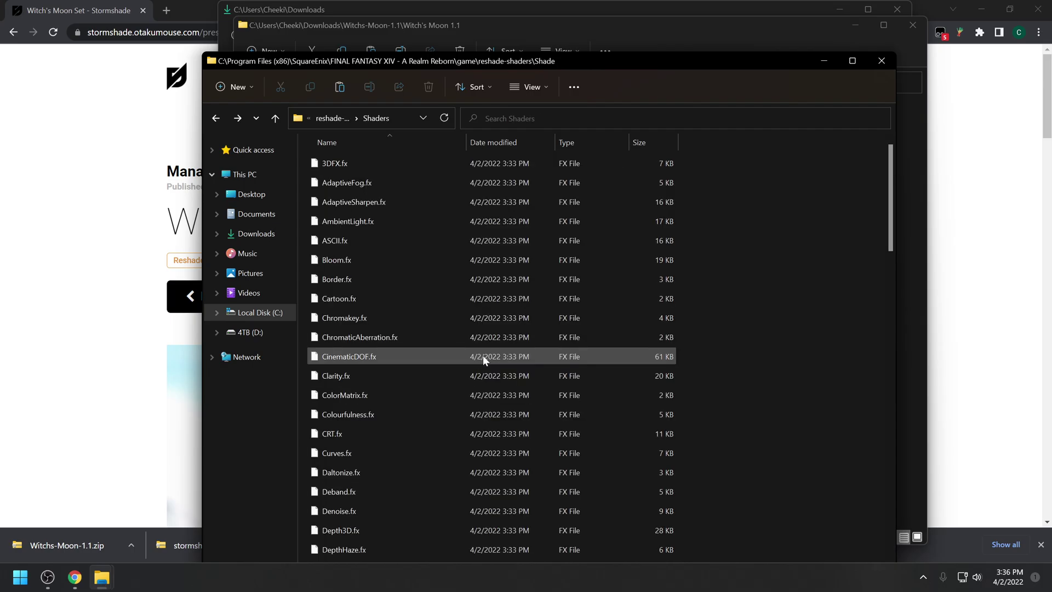
{"action": "left_click", "coordinate": [331, 118]}
{"action": "left_click", "coordinate": [334, 117]}
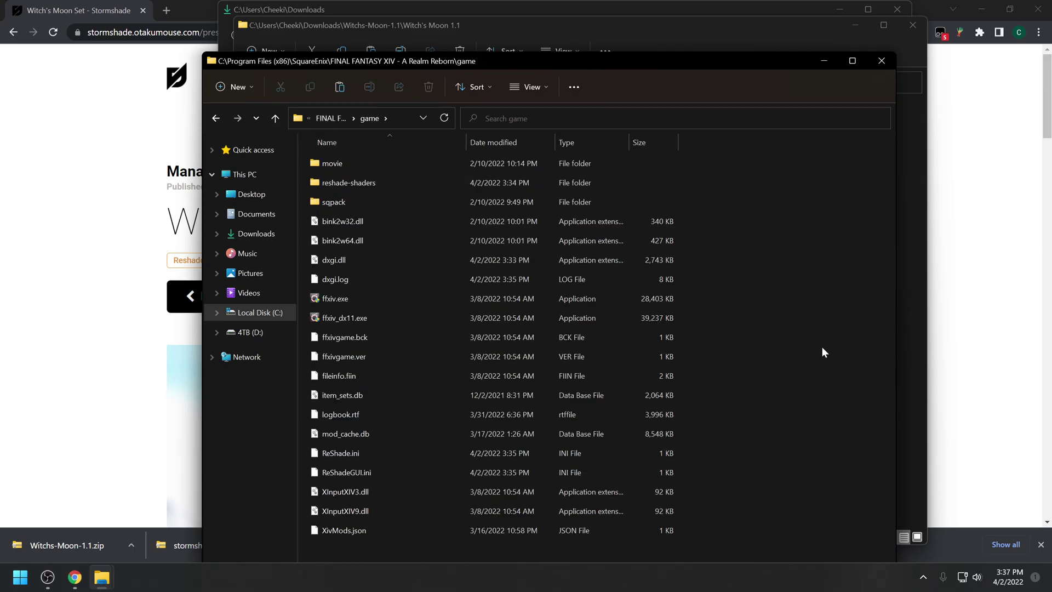
Paste the Witch's Moon files into the game folder, replacing existing files, and verify reshade-shaders
{"action": "key", "text": "ctrl+v"}
{"action": "left_click", "coordinate": [482, 242]}
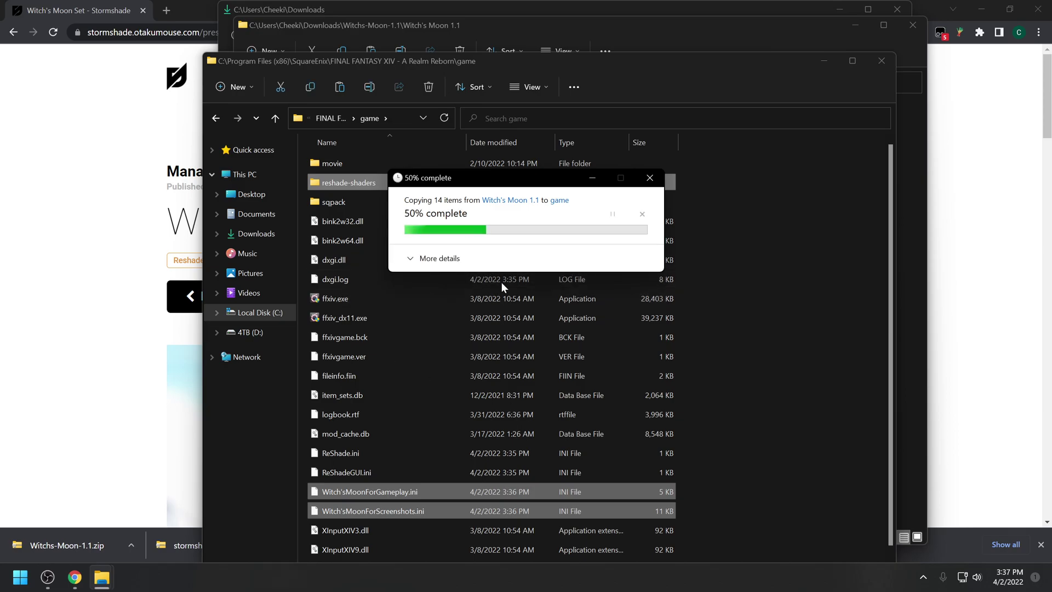
{"action": "double_click", "coordinate": [344, 181]}
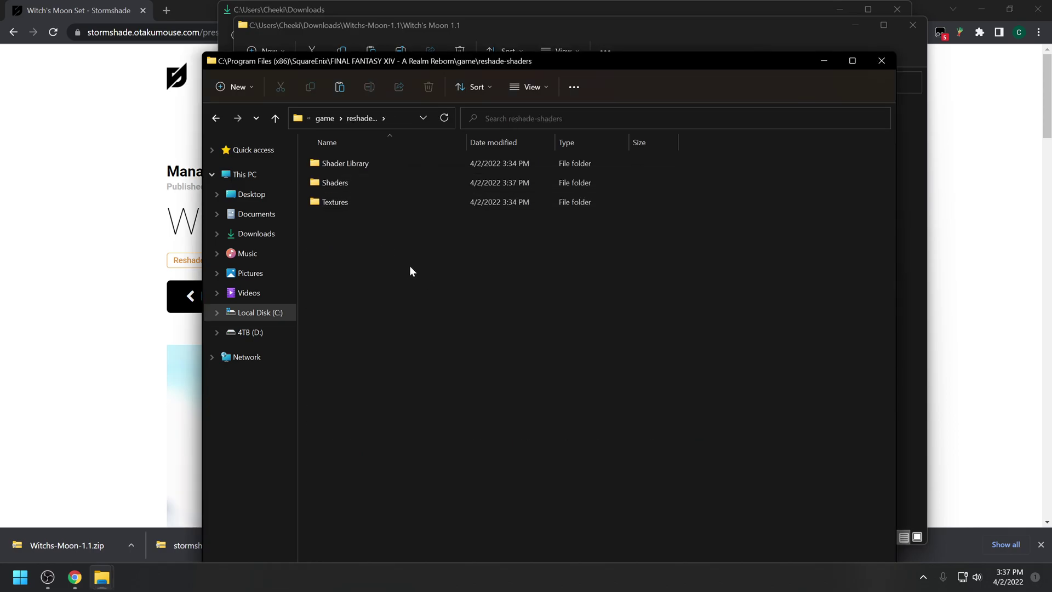
{"action": "key", "text": "alt+Up"}
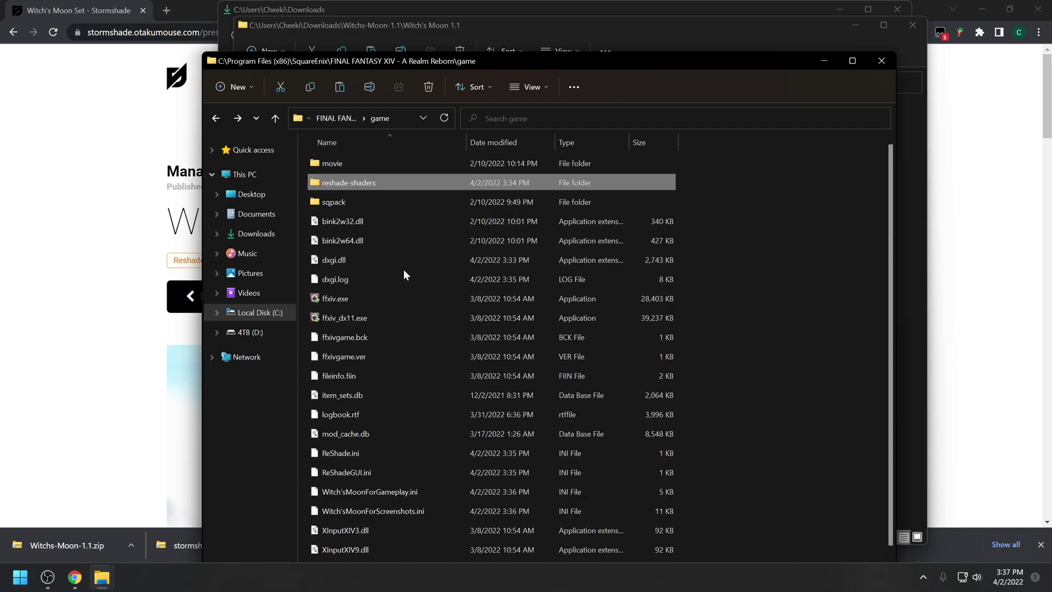
{"action": "left_click", "coordinate": [765, 290]}
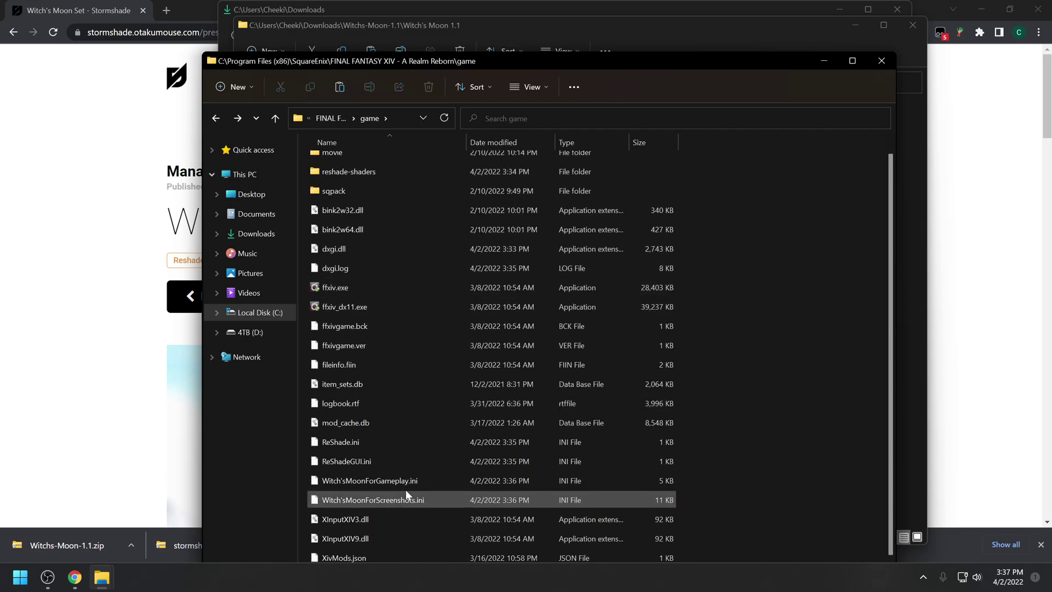
Close the game folder, Witch's Moon and Downloads Explorer windows
{"action": "left_click", "coordinate": [882, 61]}
{"action": "left_click", "coordinate": [910, 25]}
{"action": "left_click", "coordinate": [896, 9]}
Search 'ffx' in Start and launch FINAL FANTASY XIV
{"action": "left_click", "coordinate": [21, 577]}
{"action": "type", "text": "ffx"}
{"action": "left_click", "coordinate": [159, 236]}
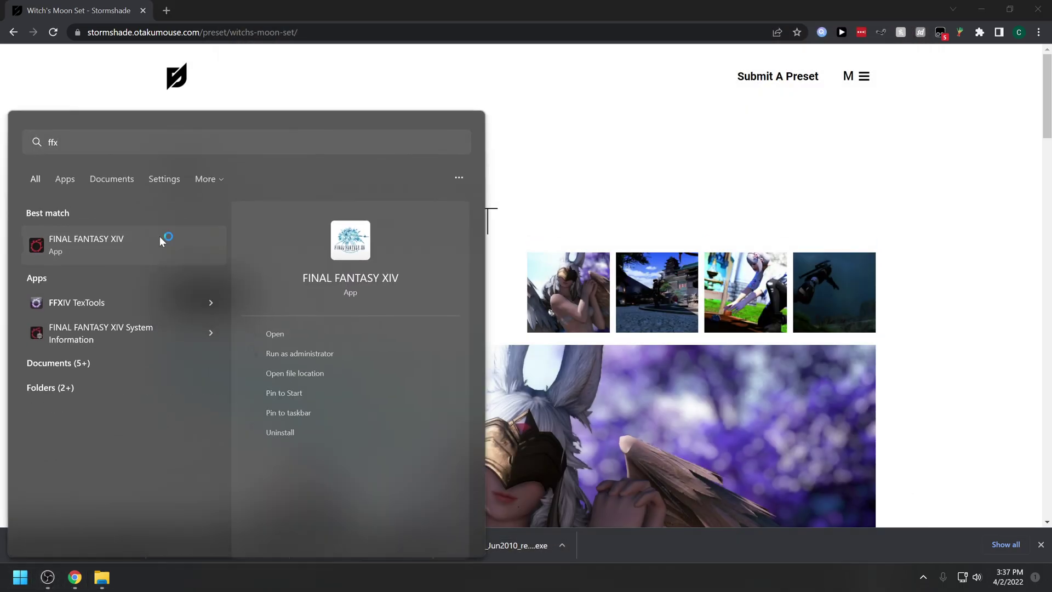